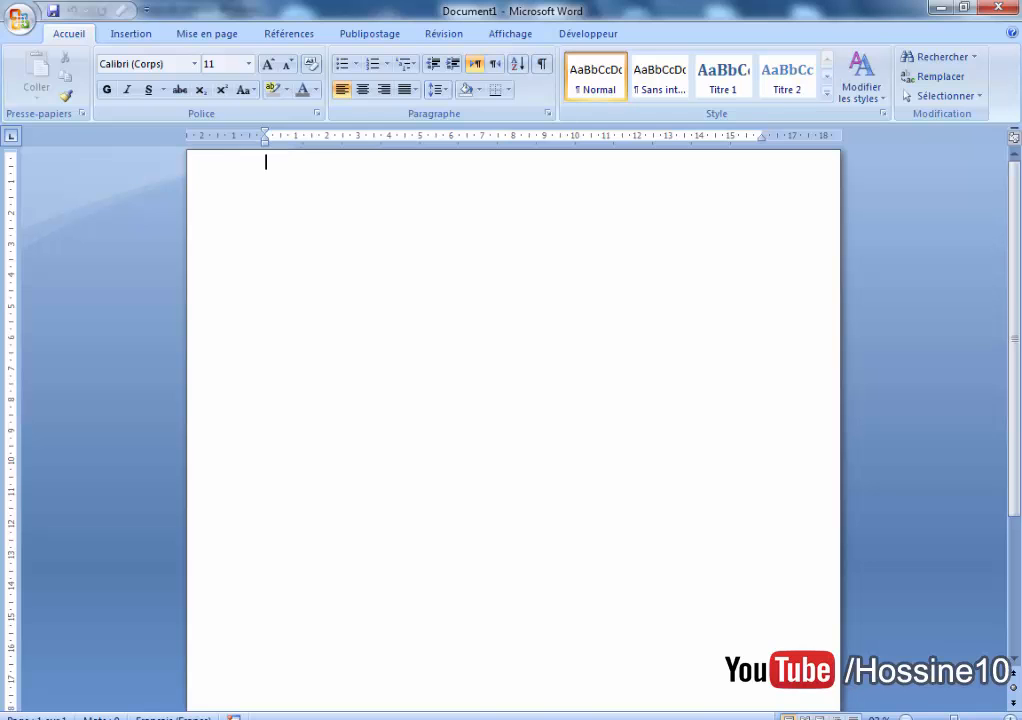
Set the paragraph's right and left indents out to the page edges so the text area spans the full page width.
click(587, 718)
drag(762, 134, 952, 158)
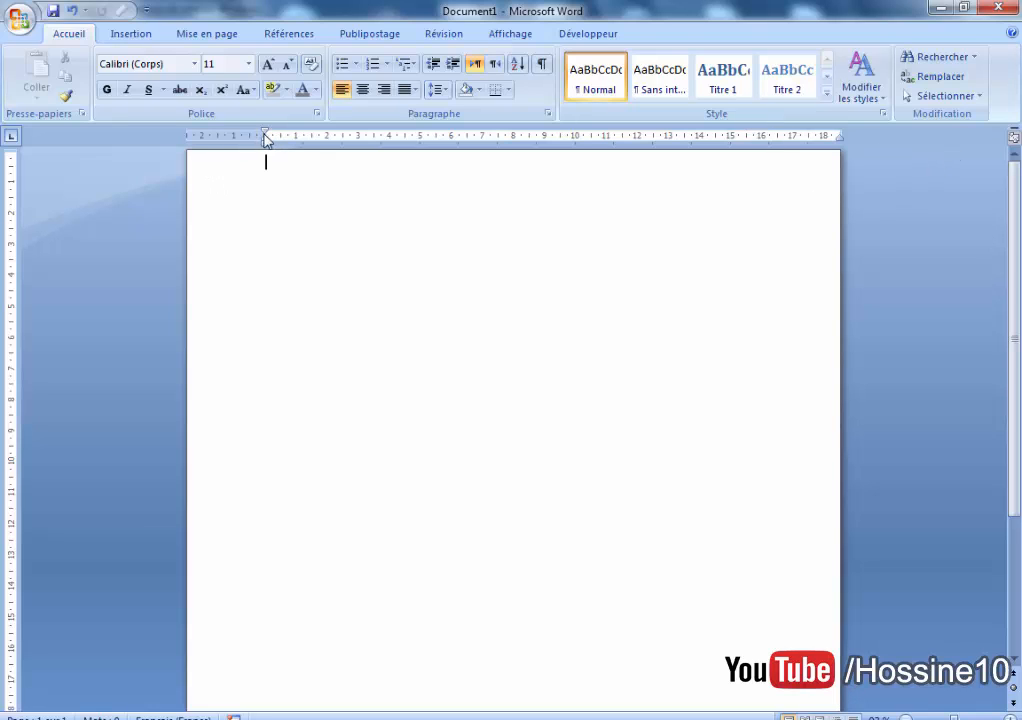
drag(262, 134, 160, 133)
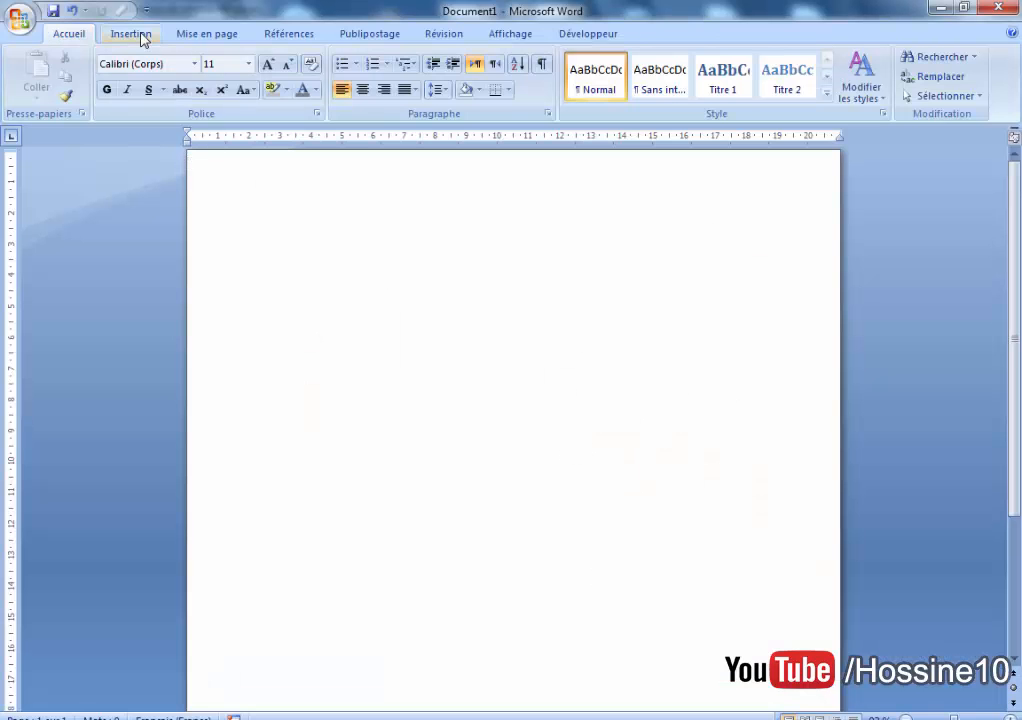
click(130, 34)
click(276, 70)
click(321, 135)
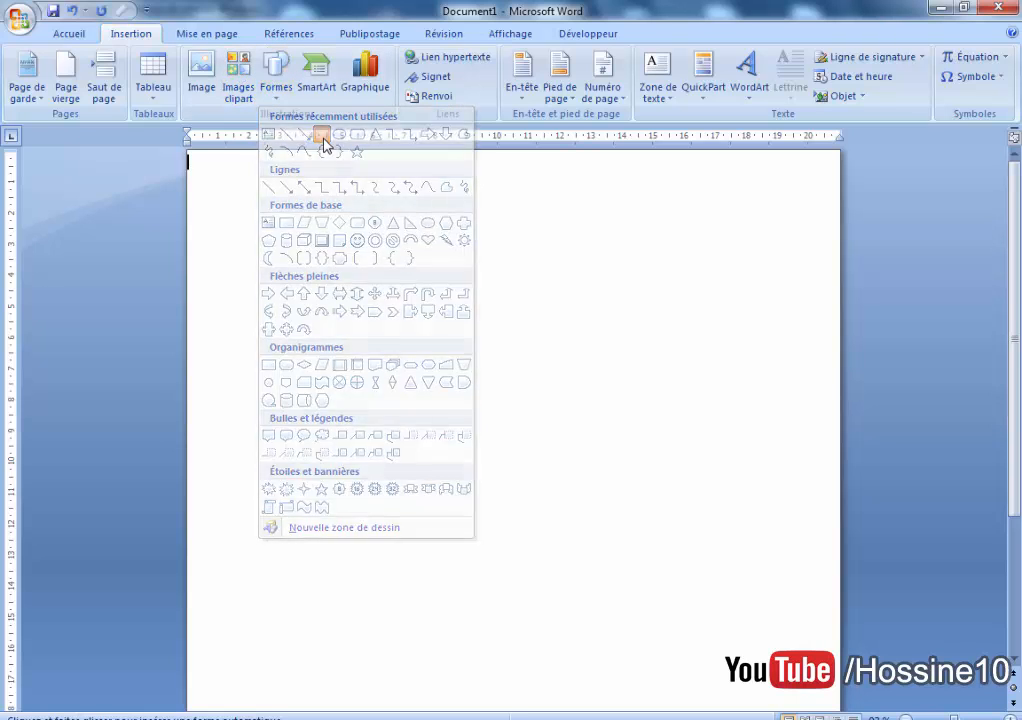
key(Escape)
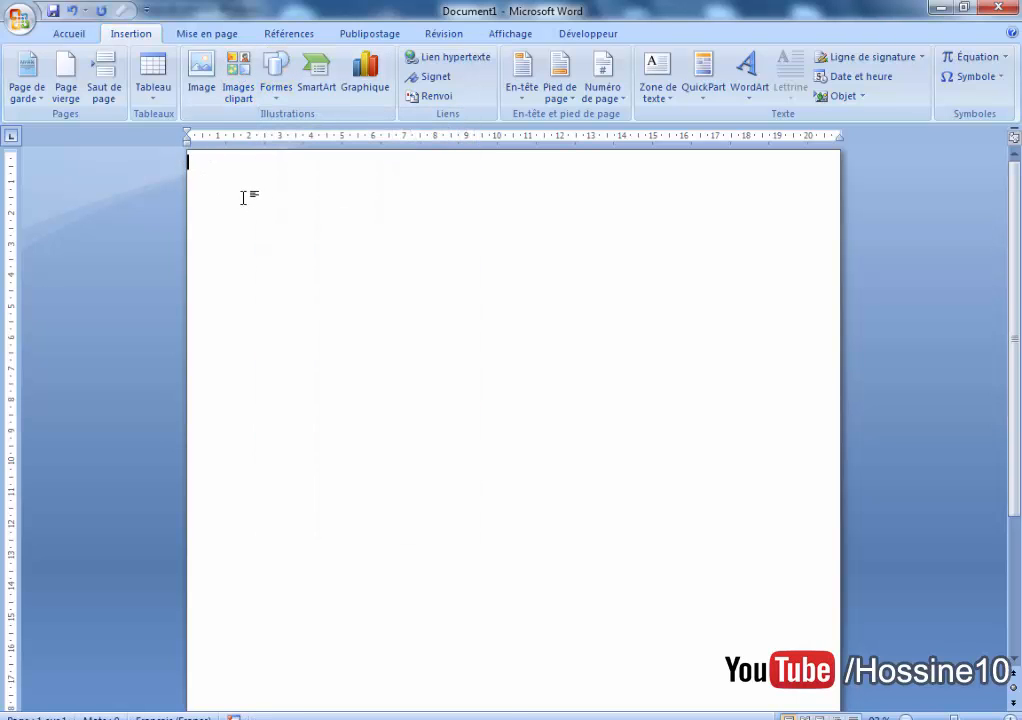
Draw a rectangle about 11.19 cm wide and 2.14 cm high near the top of the page.
click(276, 70)
click(320, 136)
drag(580, 252, 233, 185)
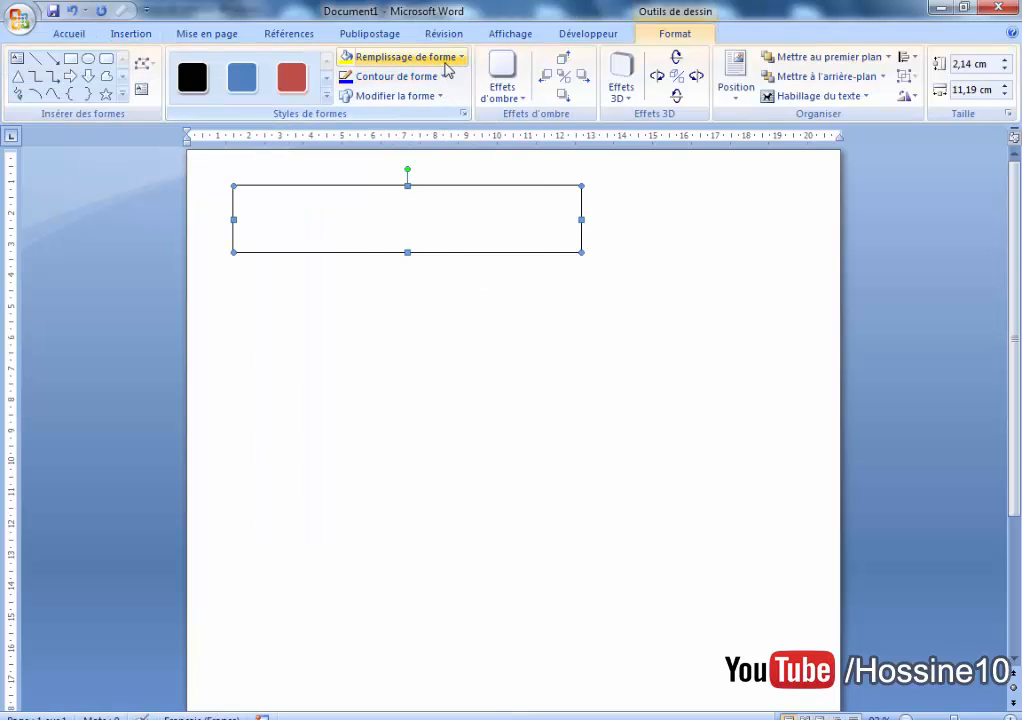
Fill the rectangle with a dark grey shade from the black column of the theme colours.
click(445, 63)
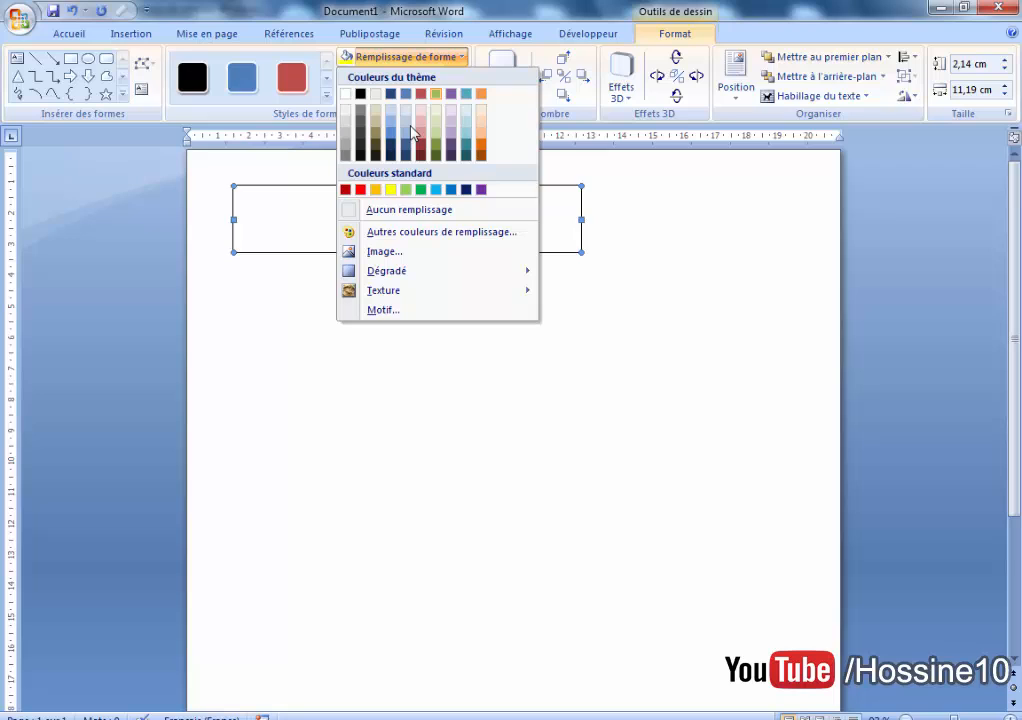
click(360, 135)
click(409, 381)
click(419, 241)
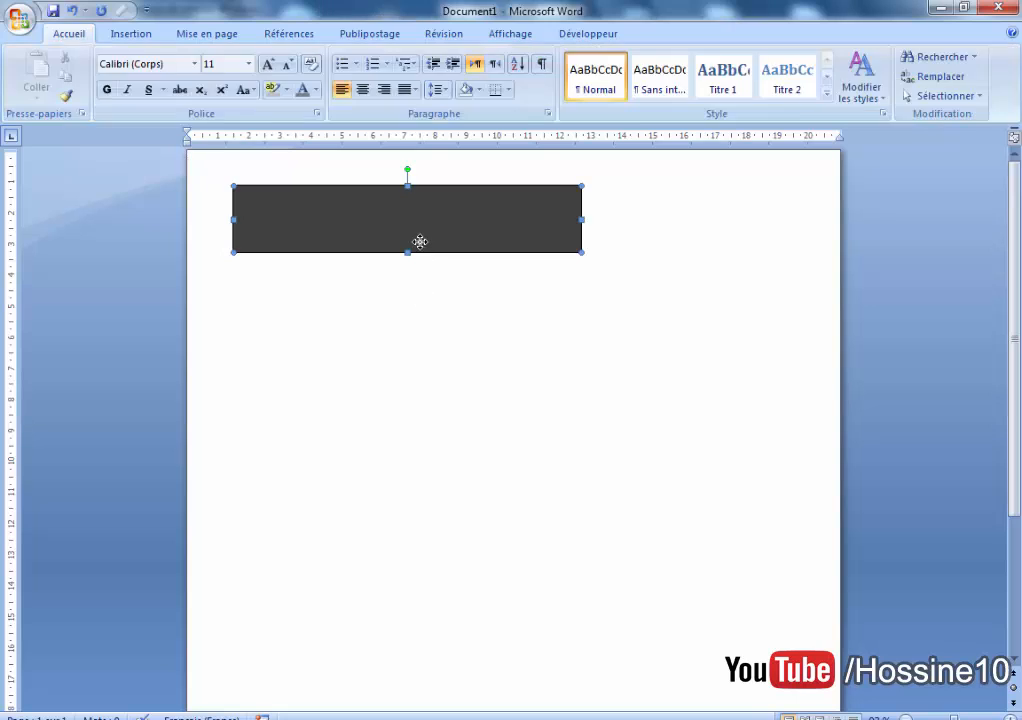
click(452, 58)
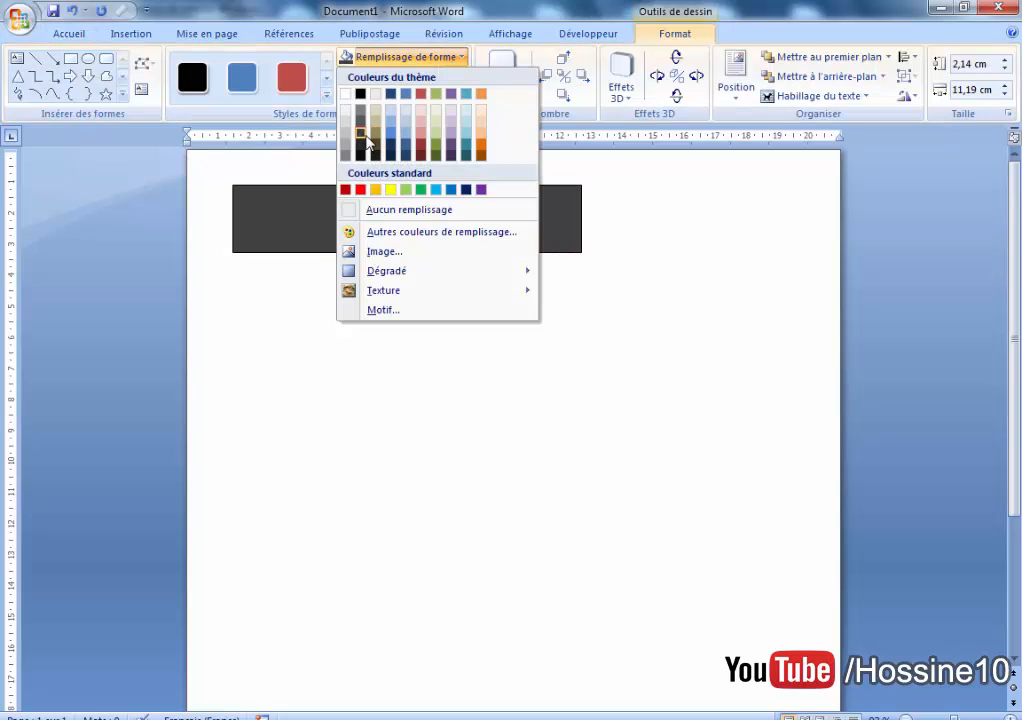
click(357, 506)
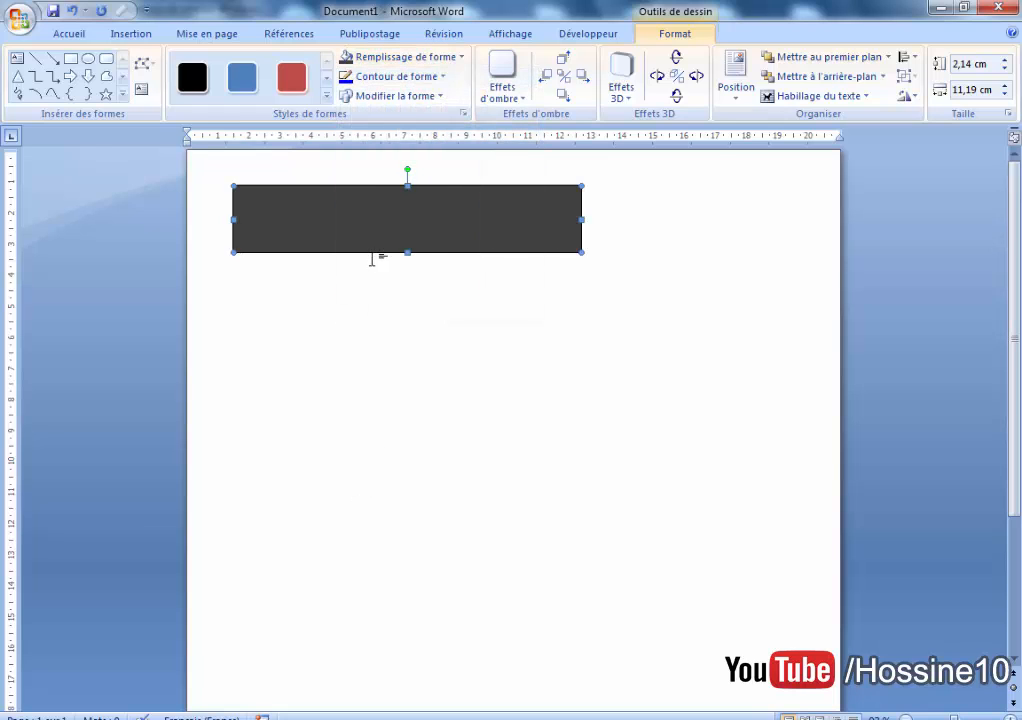
Widen the rectangle to about 21.18 cm across the full page and position it flush with the page's top edge.
drag(584, 219, 840, 219)
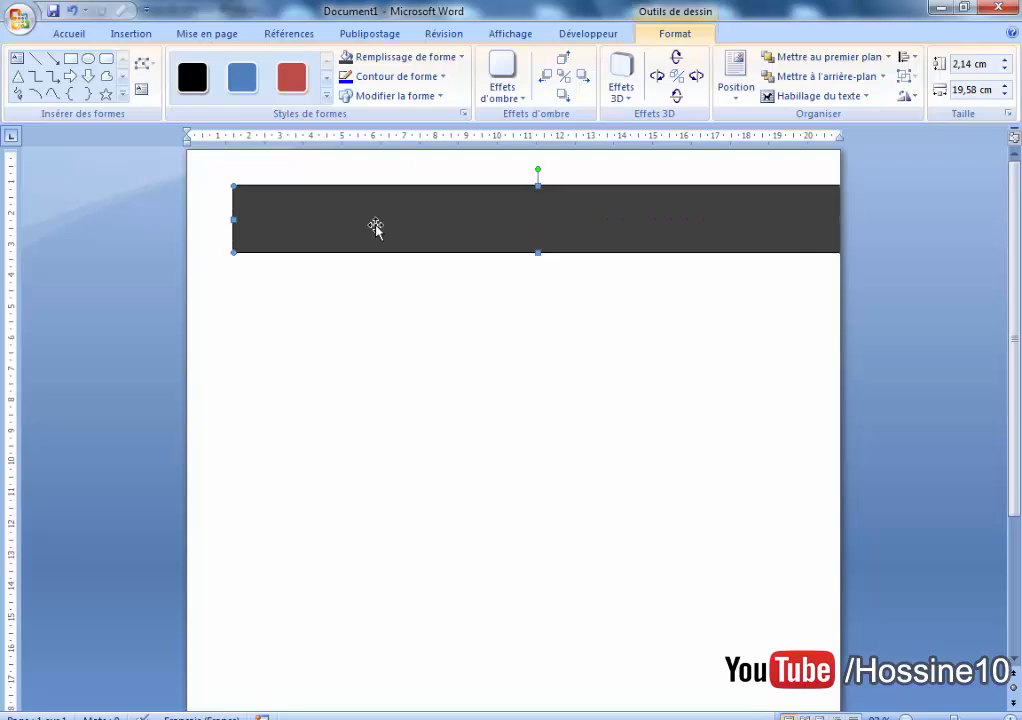
drag(204, 216, 185, 219)
drag(545, 210, 545, 175)
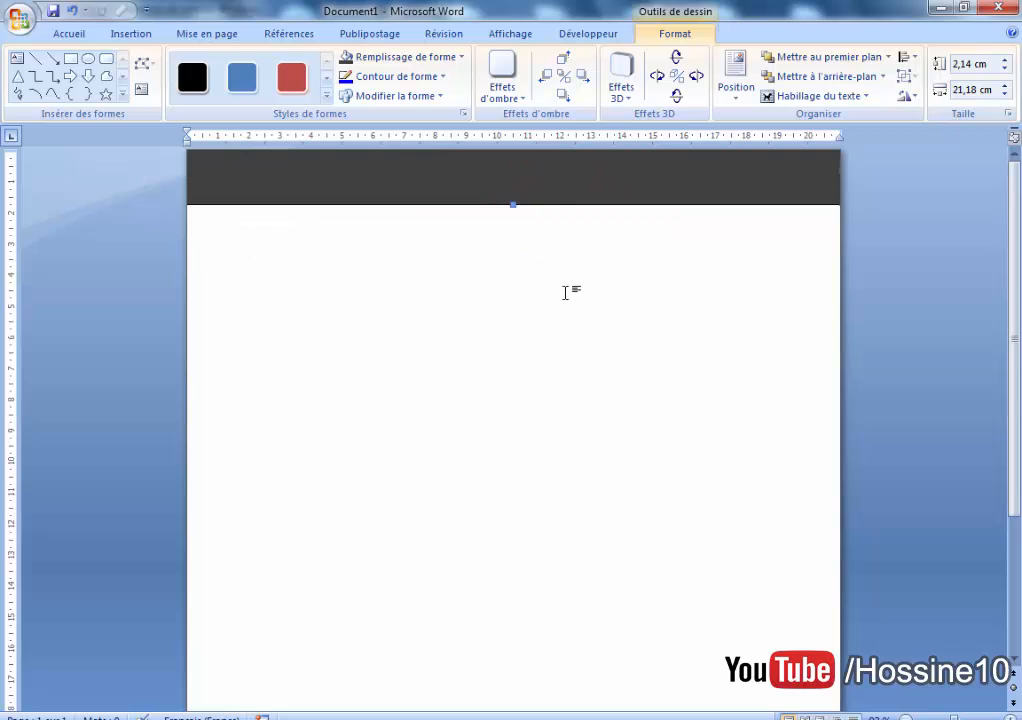
key(Down)
key(Down)
key(Down)
key(Down)
key(Down)
key(Down)
key(Down)
key(Down)
key(Down)
key(Down)
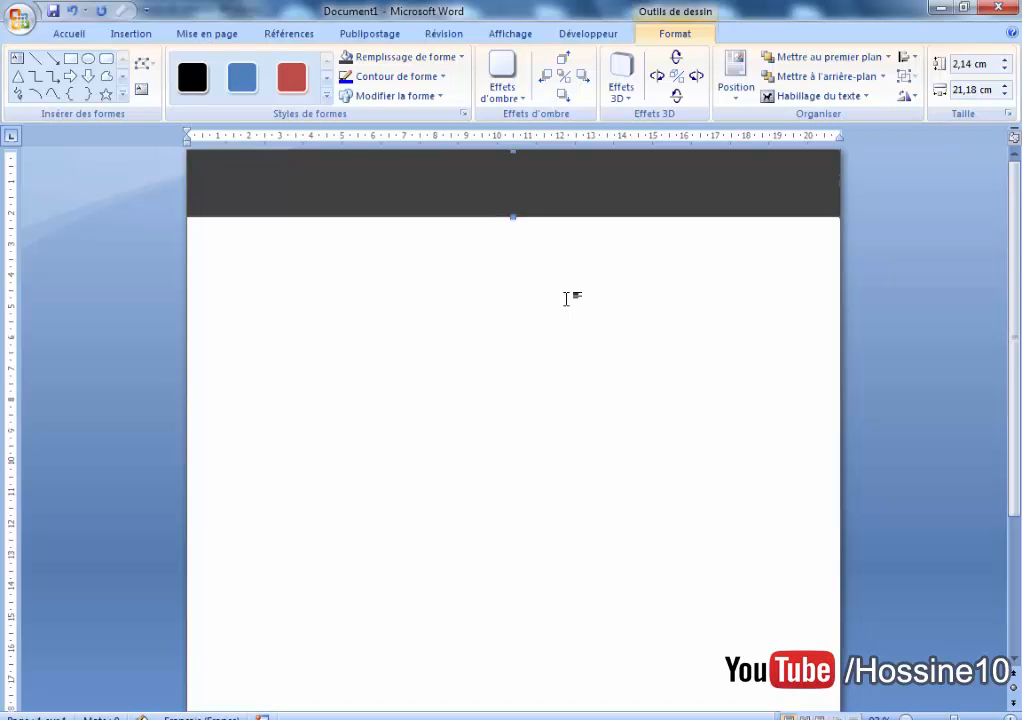
key(Up)
key(Up)
key(Up)
key(Up)
key(Up)
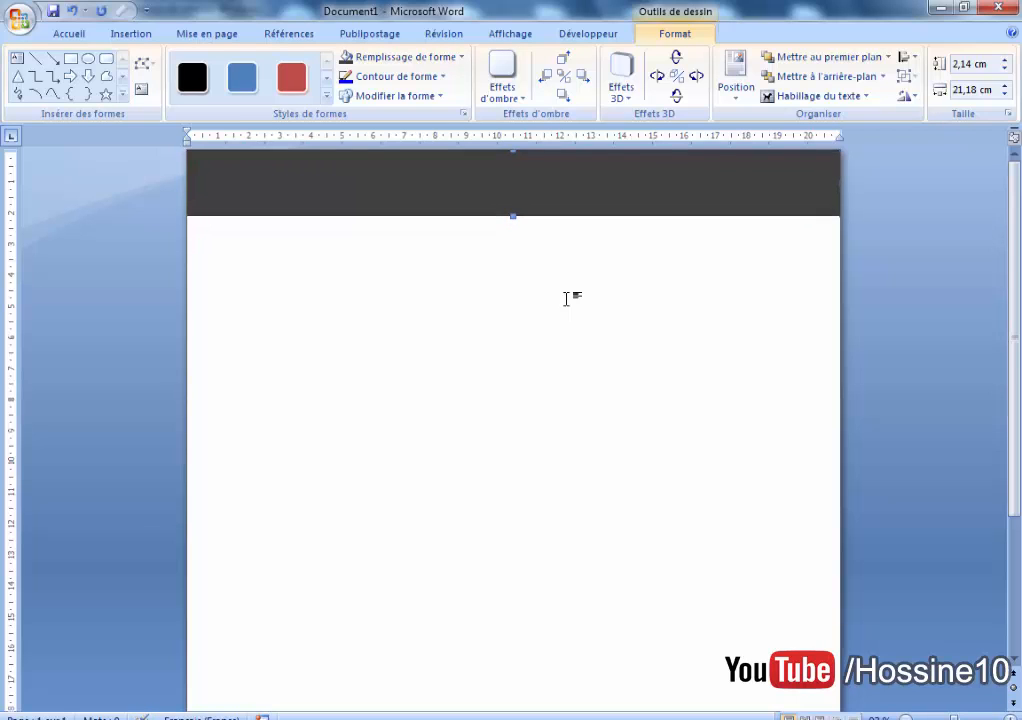
click(566, 298)
Set the height of the top bar to 1.6 cm.
click(617, 170)
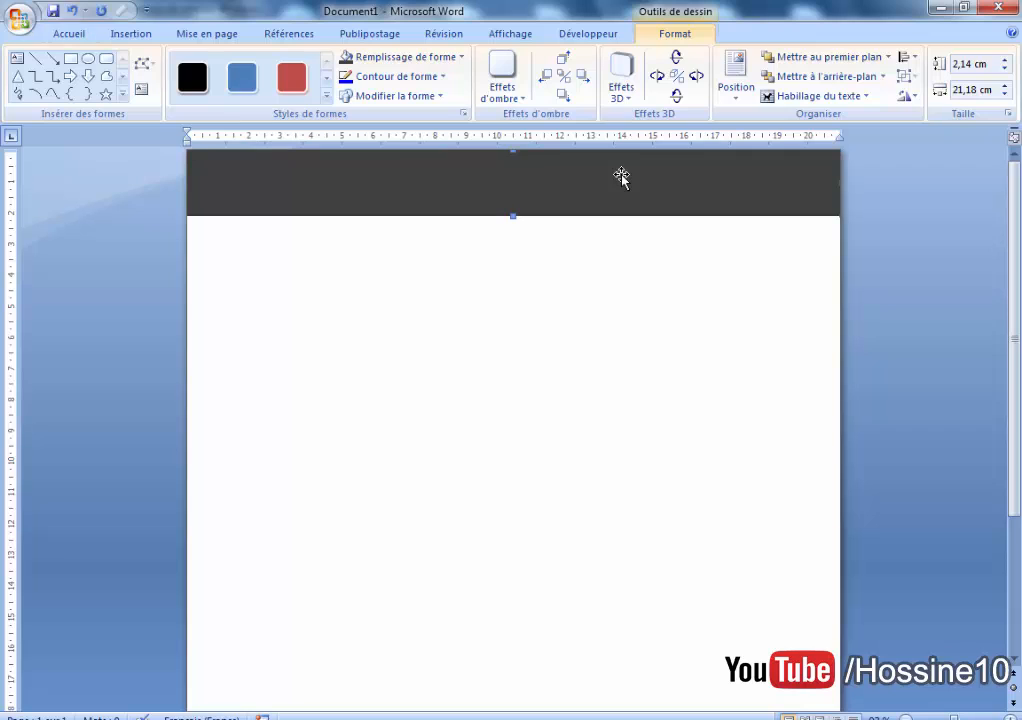
click(1005, 69)
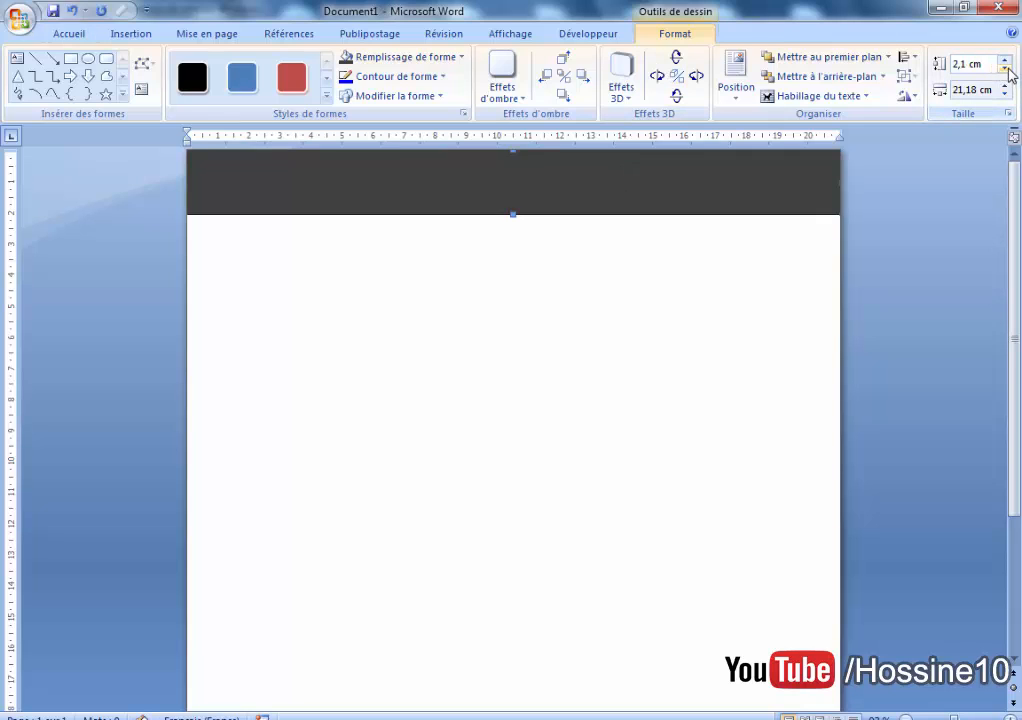
click(1005, 69)
click(1005, 69)
click(1005, 69)
click(1005, 69)
click(1005, 69)
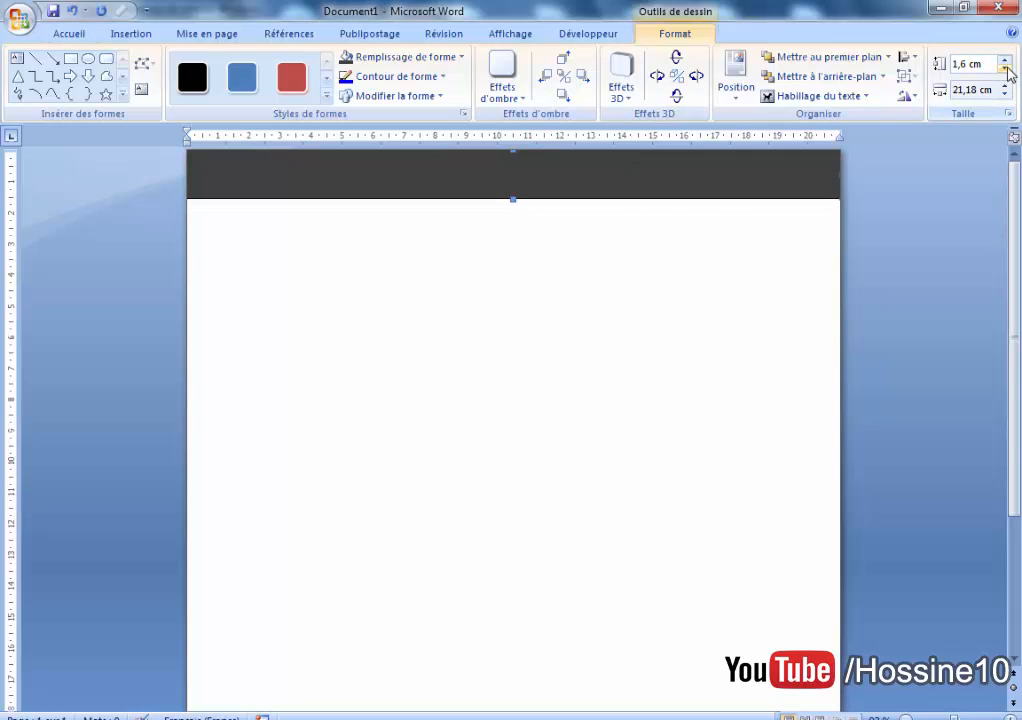
click(611, 350)
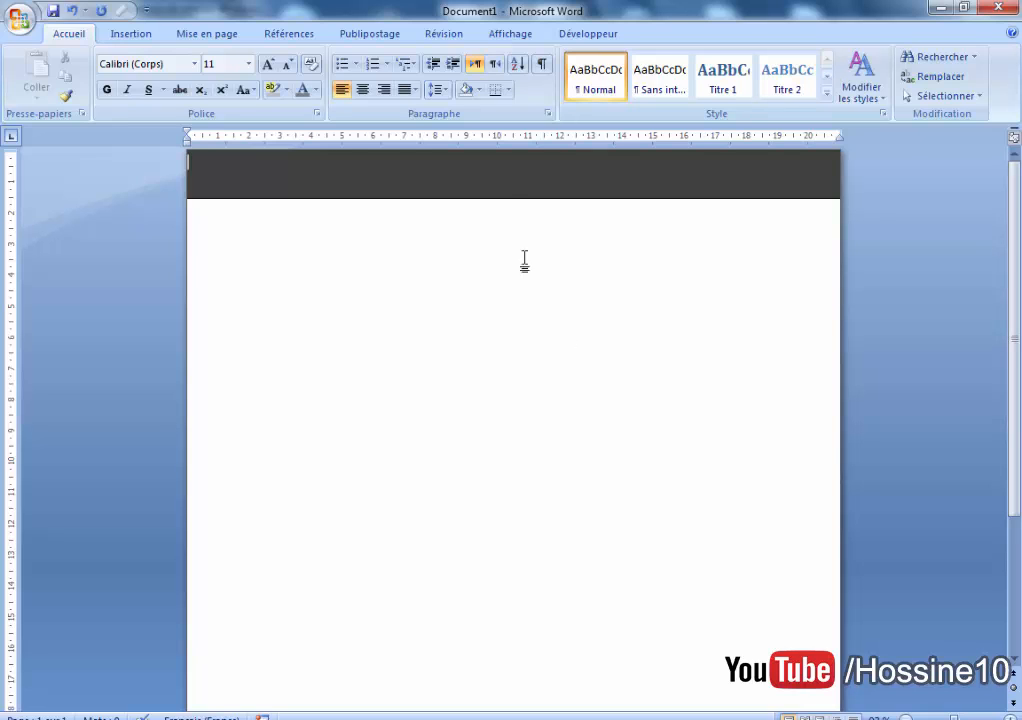
Try to duplicate the top bar about 4 cm lower on the page, and undo the copy.
click(512, 187)
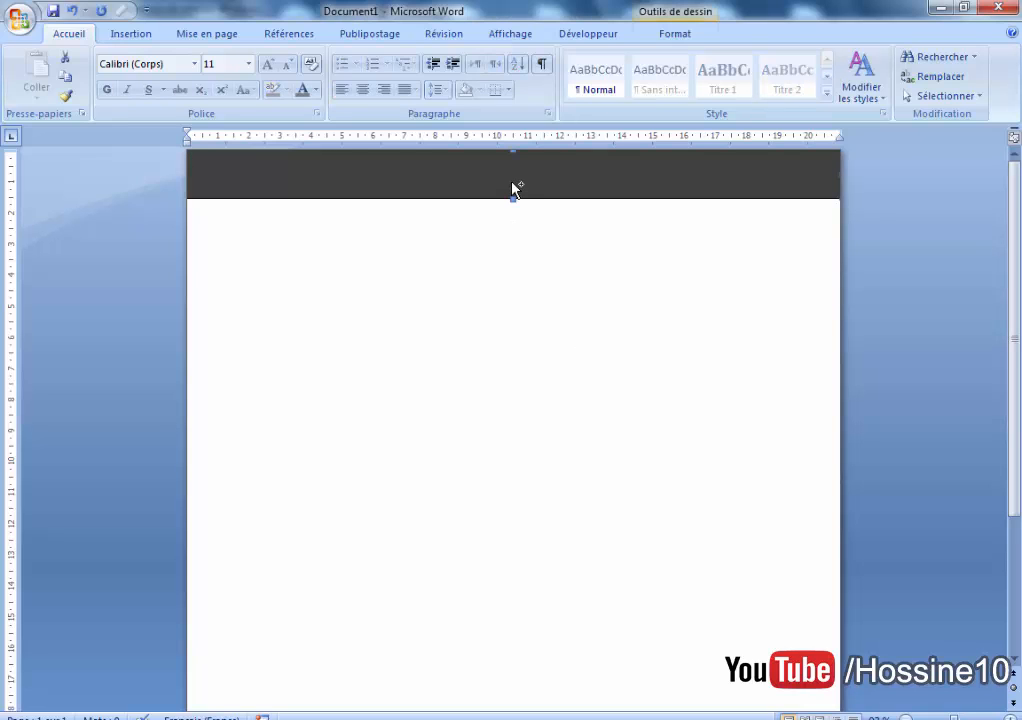
drag(512, 187, 507, 312)
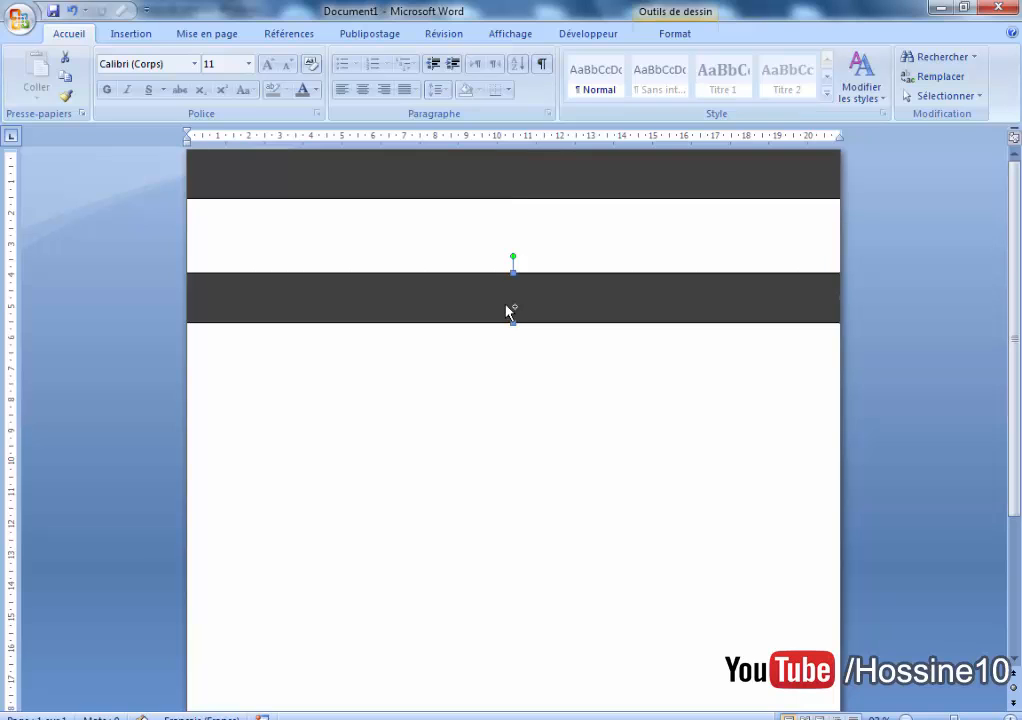
key(ctrl+z)
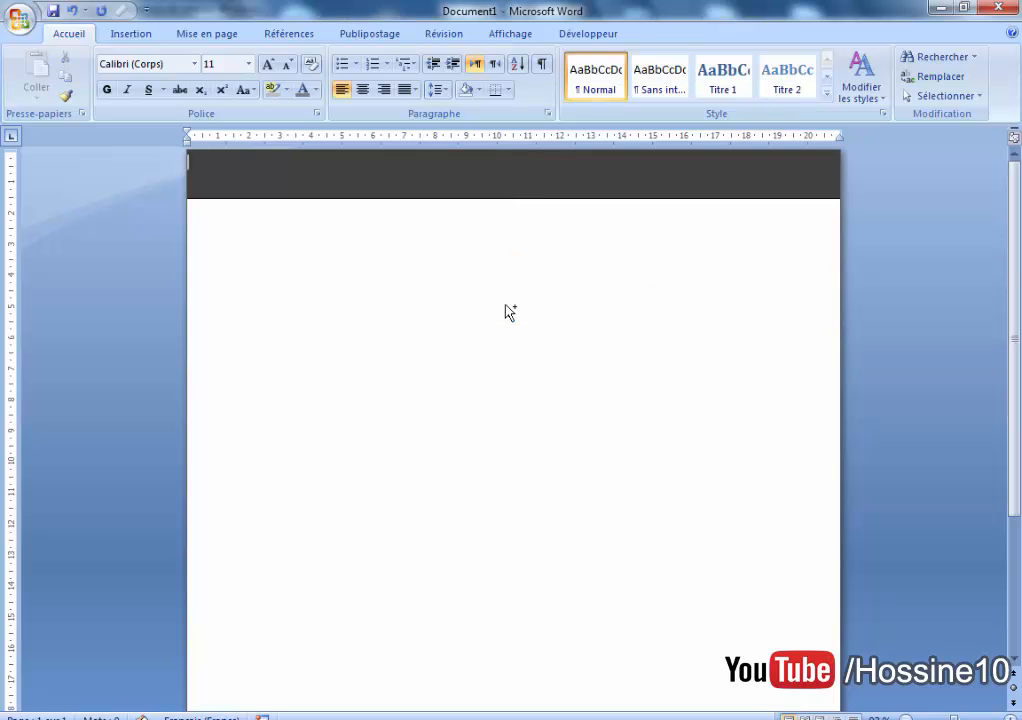
Copy and paste the top bar, and place the copy across the full width near the bottom of the page.
click(504, 177)
right_click(504, 178)
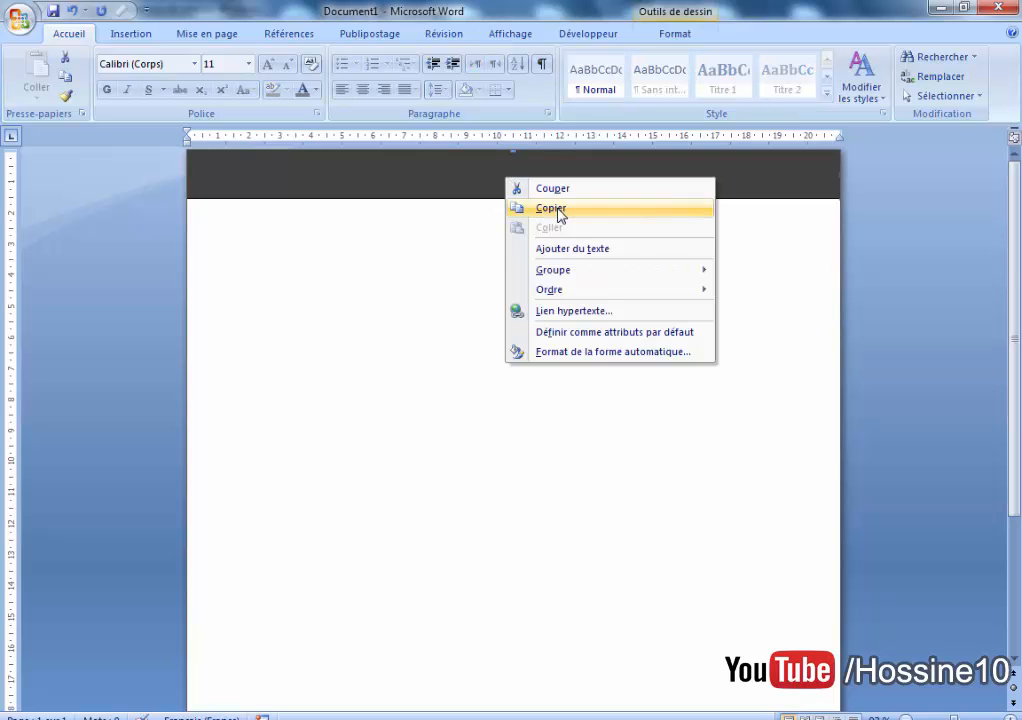
click(556, 208)
right_click(504, 174)
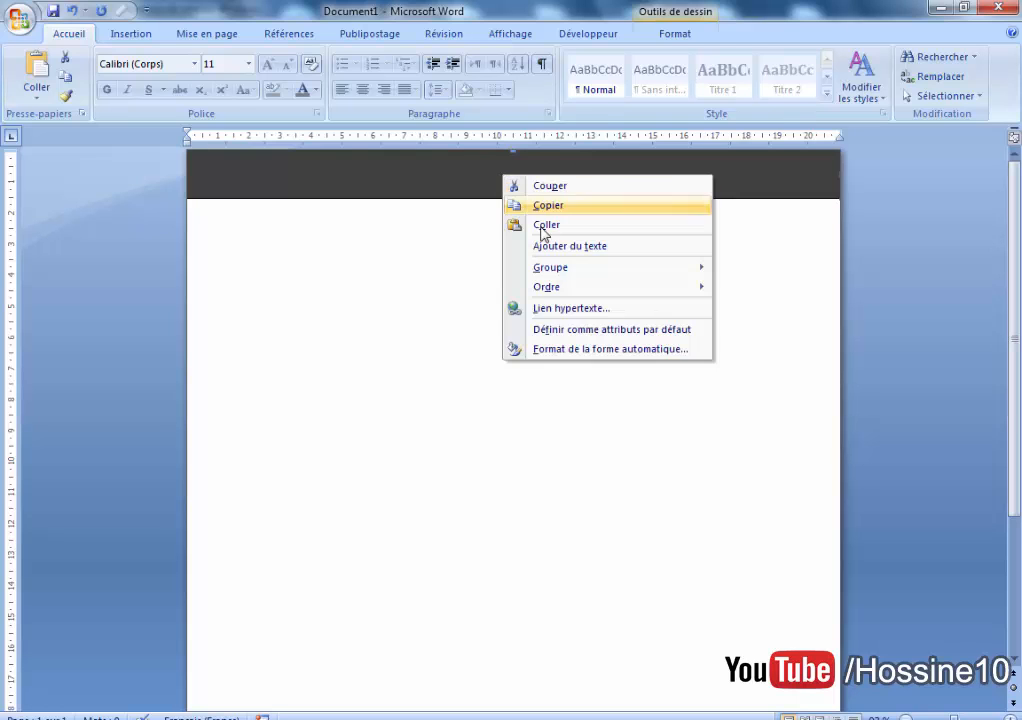
click(543, 226)
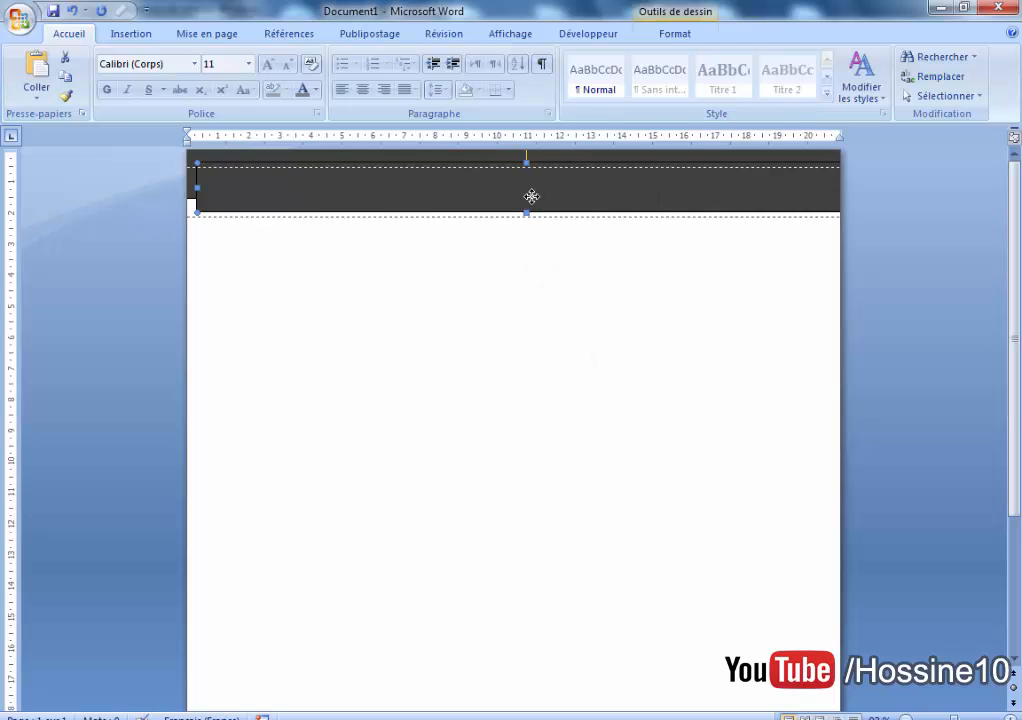
drag(537, 467, 543, 508)
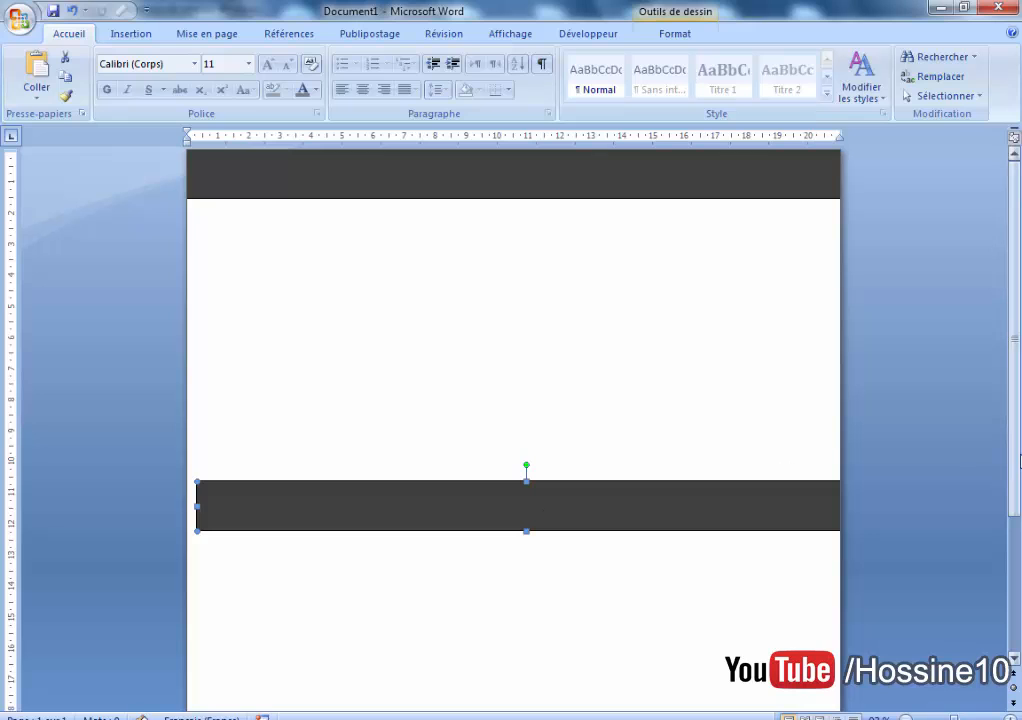
scroll(607, 396, down, 4)
drag(579, 292, 577, 598)
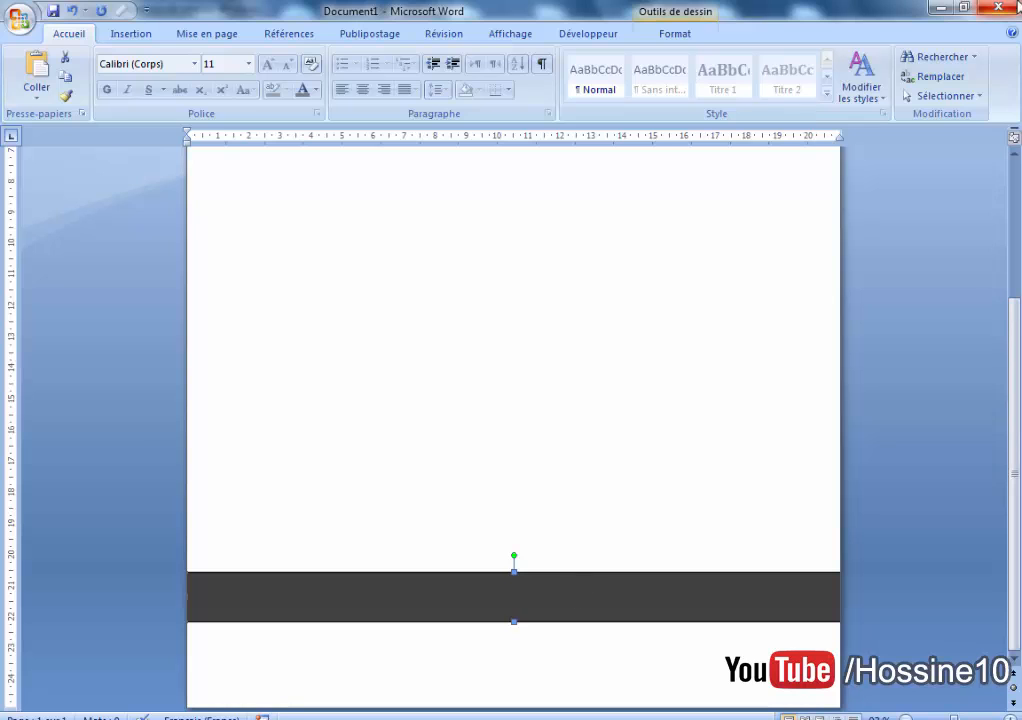
Set the height of the lower bar to 0.8 cm.
double_click(634, 598)
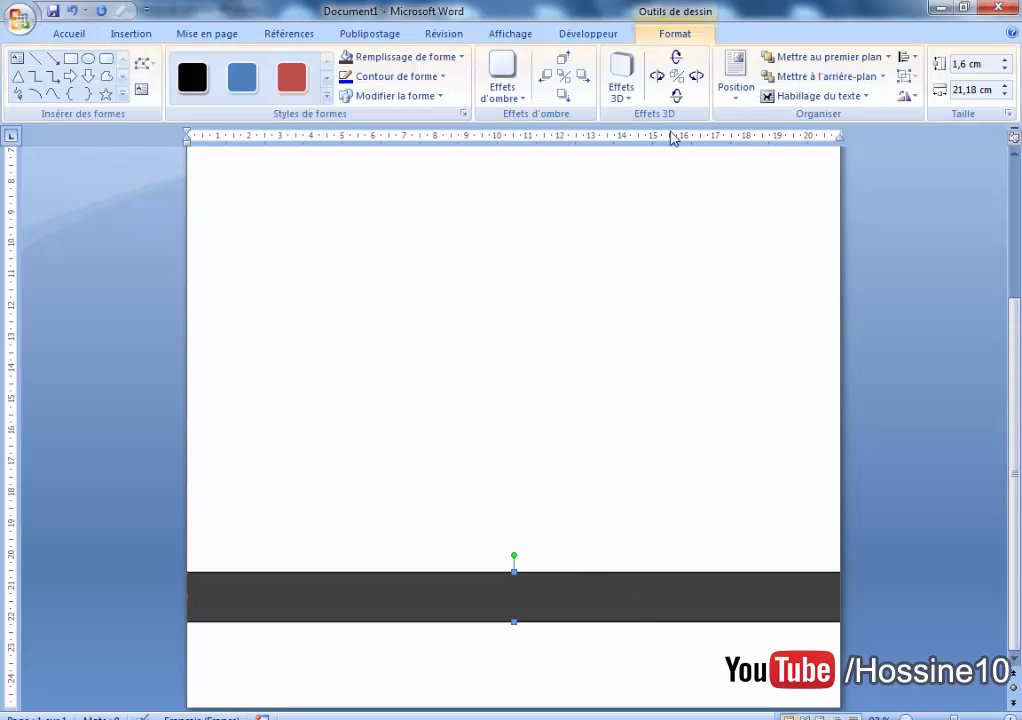
click(1005, 69)
click(1005, 69)
click(1005, 69)
click(1005, 69)
click(1005, 69)
click(1005, 69)
click(1005, 69)
click(1005, 69)
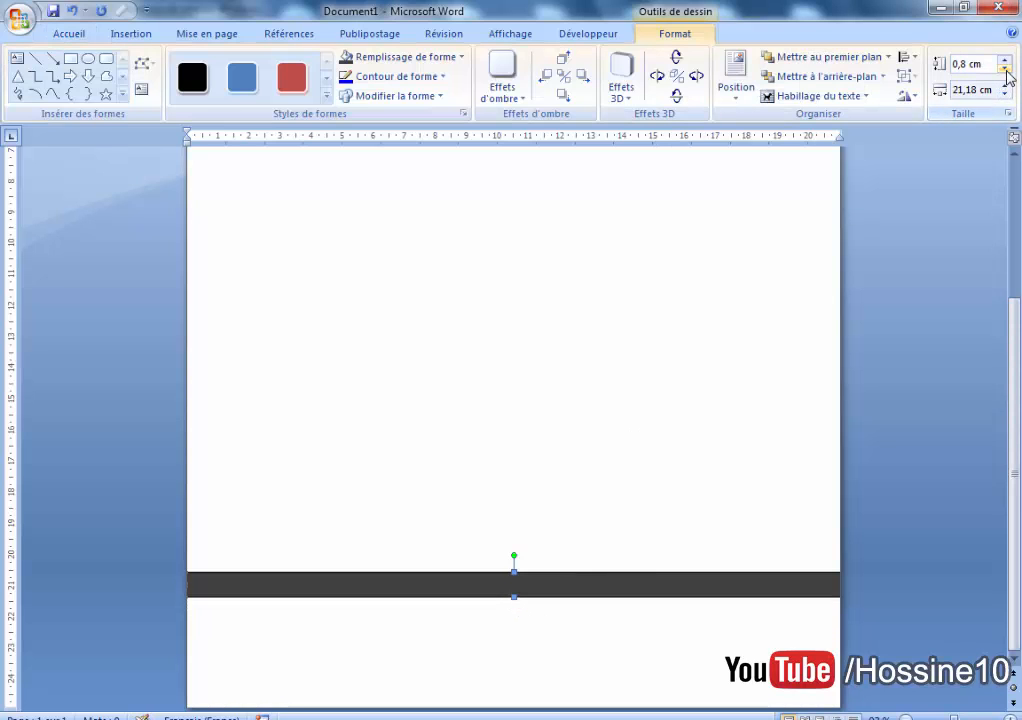
Nudge the lower bar down until it sits flush with the page's bottom edge, and deselect it.
key(ctrl+Down)
key(ctrl+Down)
key(ctrl+Down)
key(ctrl+Down)
key(ctrl+Down)
key(ctrl+Down)
key(ctrl+Down)
key(ctrl+Down)
key(ctrl+Down)
key(ctrl+Down)
key(ctrl+Down)
key(ctrl+Down)
key(ctrl+Down)
key(ctrl+Down)
key(ctrl+Down)
key(ctrl+Down)
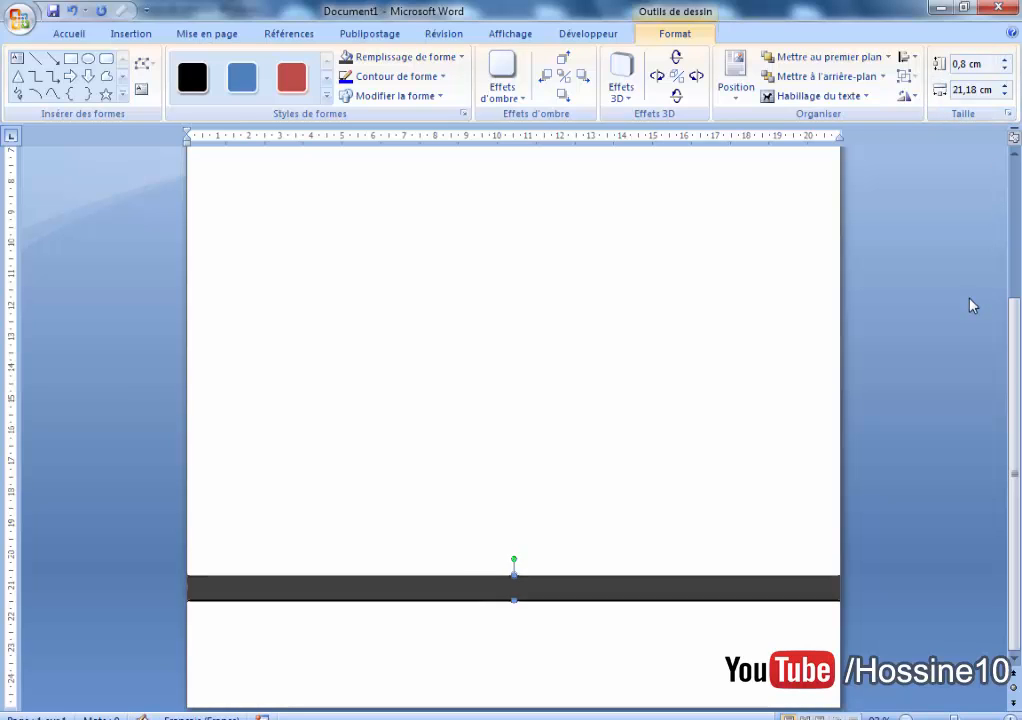
key(ctrl+Down)
key(ctrl+Down)
key(ctrl+Down)
key(ctrl+Down)
key(ctrl+Down)
key(ctrl+Down)
key(ctrl+Down)
key(ctrl+Down)
key(ctrl+Down)
key(ctrl+Down)
key(ctrl+Down)
key(ctrl+Down)
key(ctrl+Down)
key(ctrl+Down)
key(ctrl+Down)
key(ctrl+Down)
key(ctrl+Down)
key(ctrl+Down)
key(ctrl+Down)
key(ctrl+Down)
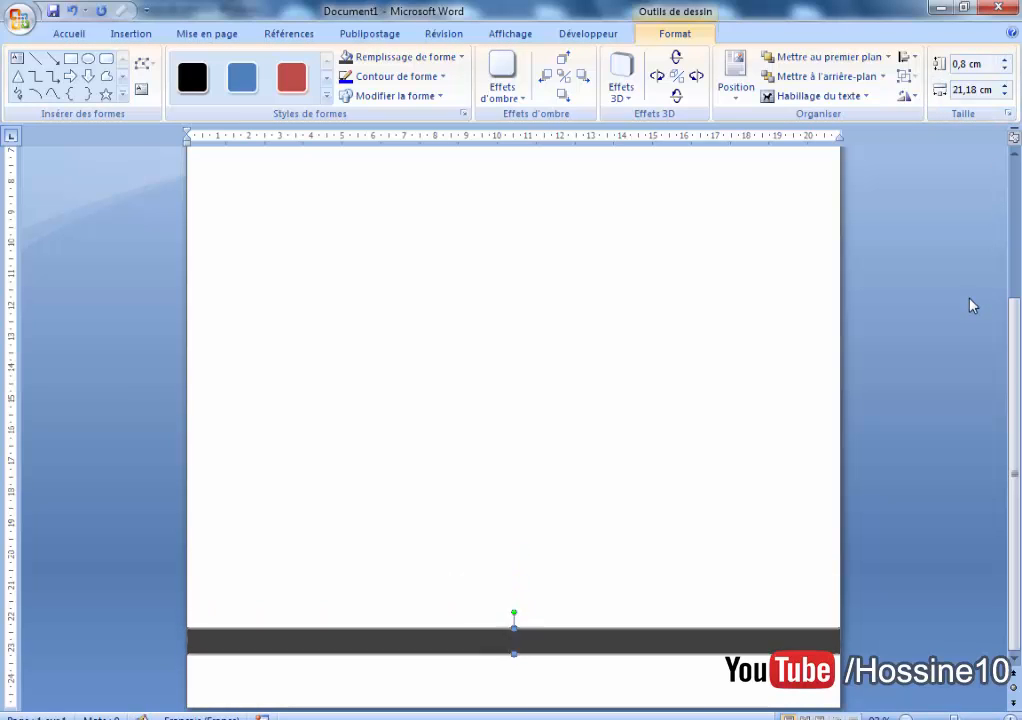
key(ctrl+Down)
key(ctrl+Down)
key(ctrl+Down)
key(ctrl+Down)
key(ctrl+Down)
key(ctrl+Down)
key(ctrl+Down)
key(ctrl+Down)
key(ctrl+Down)
key(ctrl+Down)
key(ctrl+Down)
key(ctrl+Down)
key(ctrl+Down)
key(ctrl+Down)
key(ctrl+Down)
key(ctrl+Down)
key(ctrl+Down)
key(ctrl+Down)
key(ctrl+Down)
key(ctrl+Down)
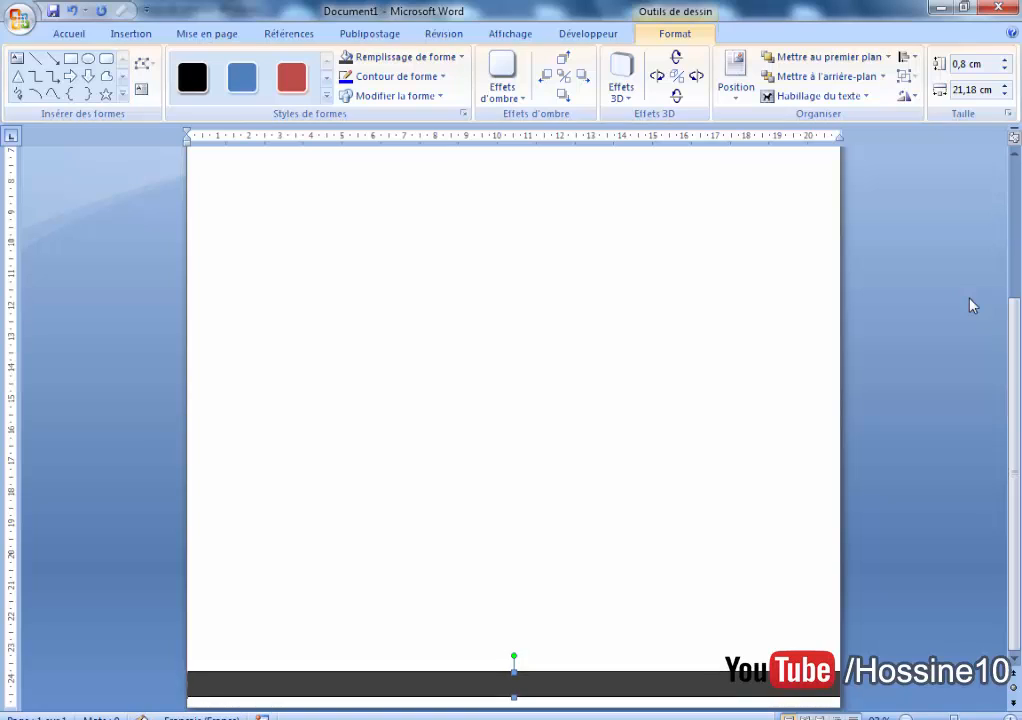
key(ctrl+Down)
key(ctrl+Down)
key(ctrl+Down)
key(ctrl+Down)
key(ctrl+Down)
key(ctrl+Down)
key(ctrl+Down)
key(ctrl+Down)
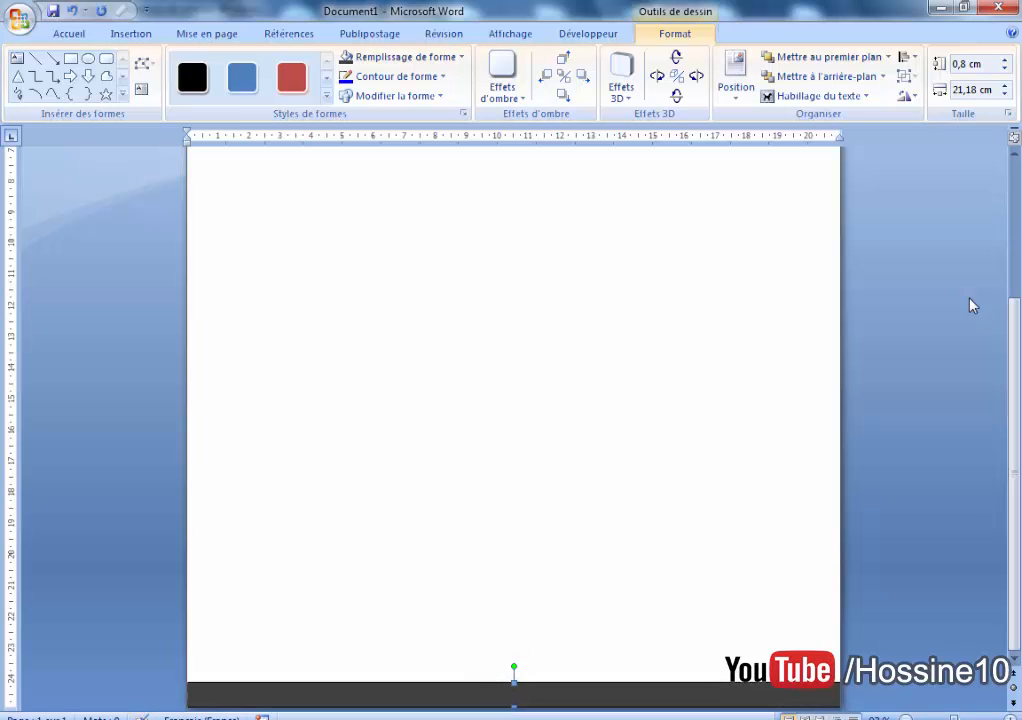
click(600, 411)
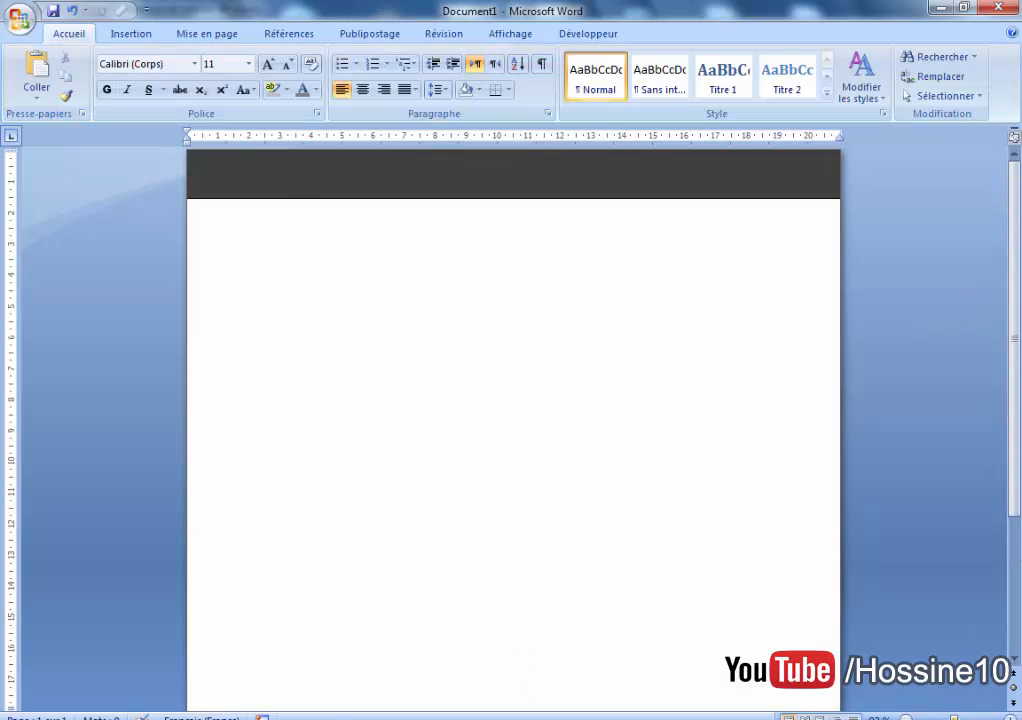
Examine the whole page with both bars at 50% zoom, return to a closer view and select the top bar.
drag(954, 718, 936, 718)
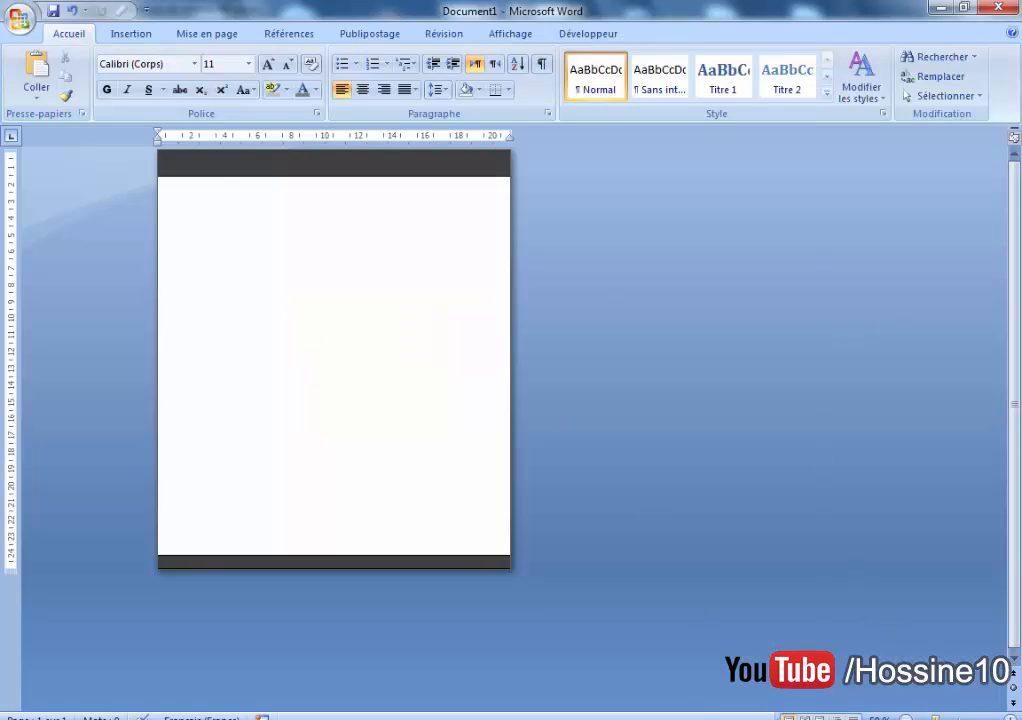
drag(935, 718, 949, 718)
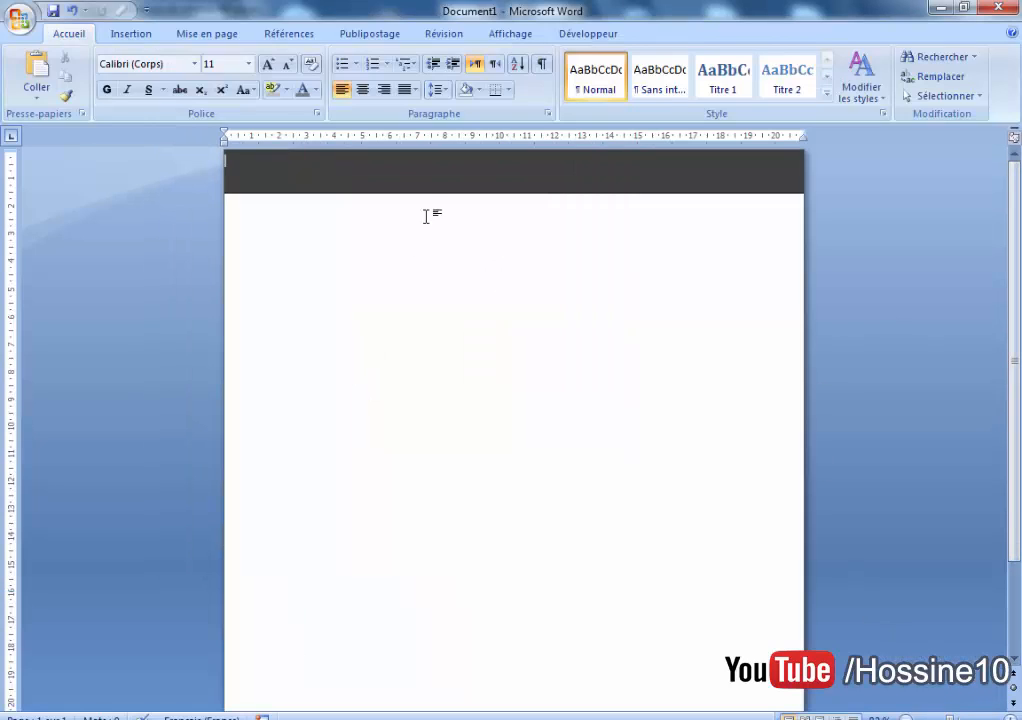
click(427, 179)
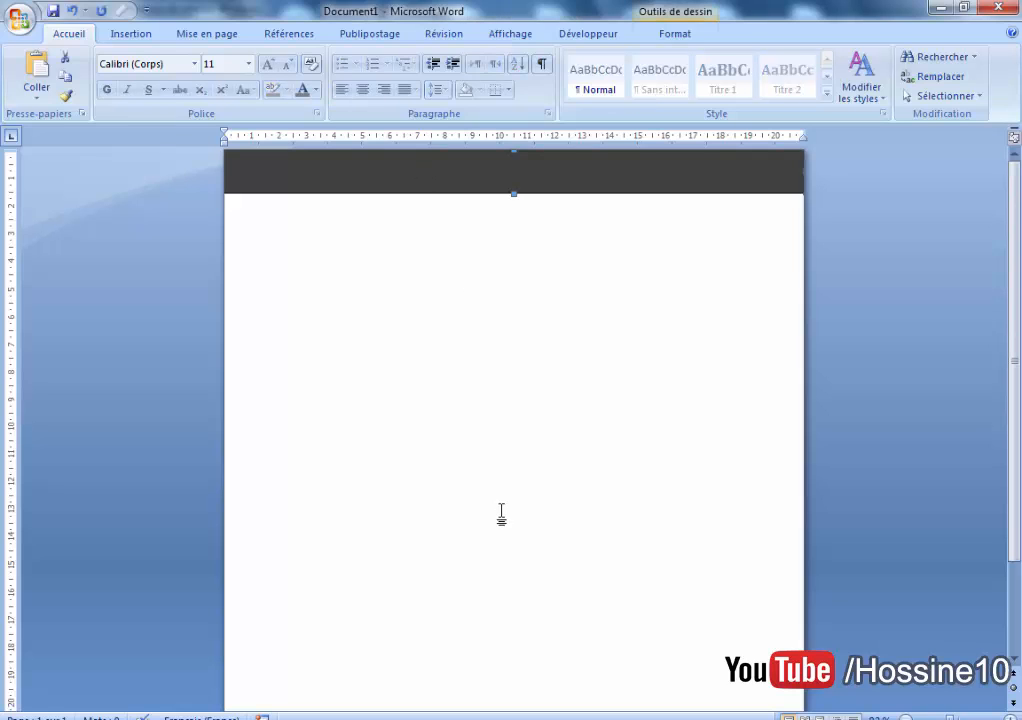
Duplicate the dark grey top bar and place the copy a short distance below it.
click(513, 371)
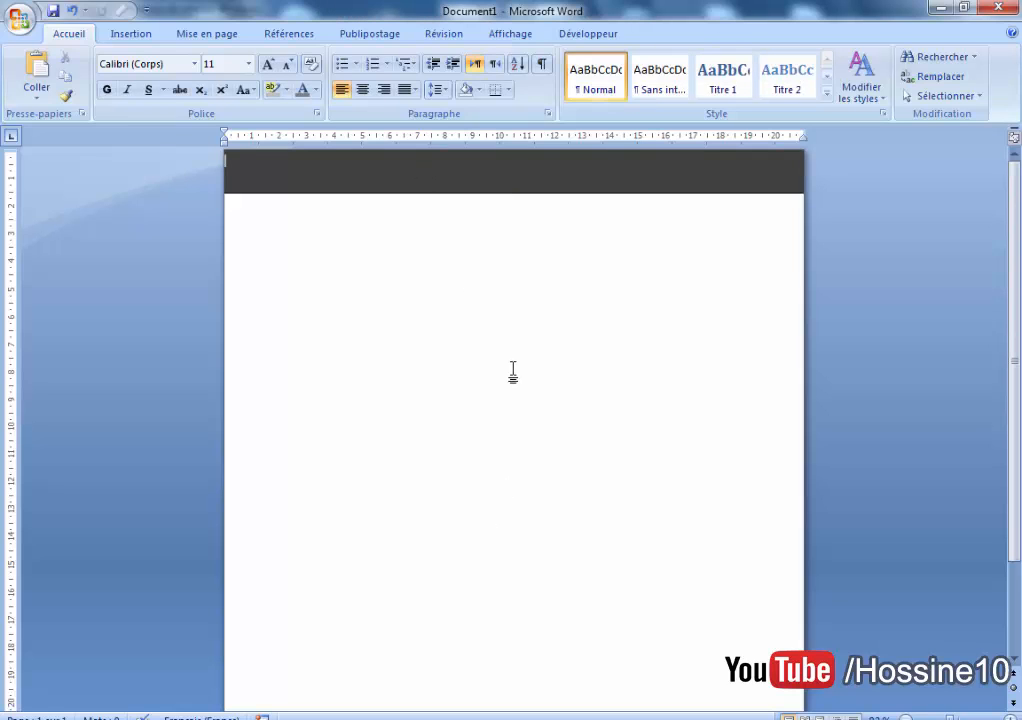
click(543, 181)
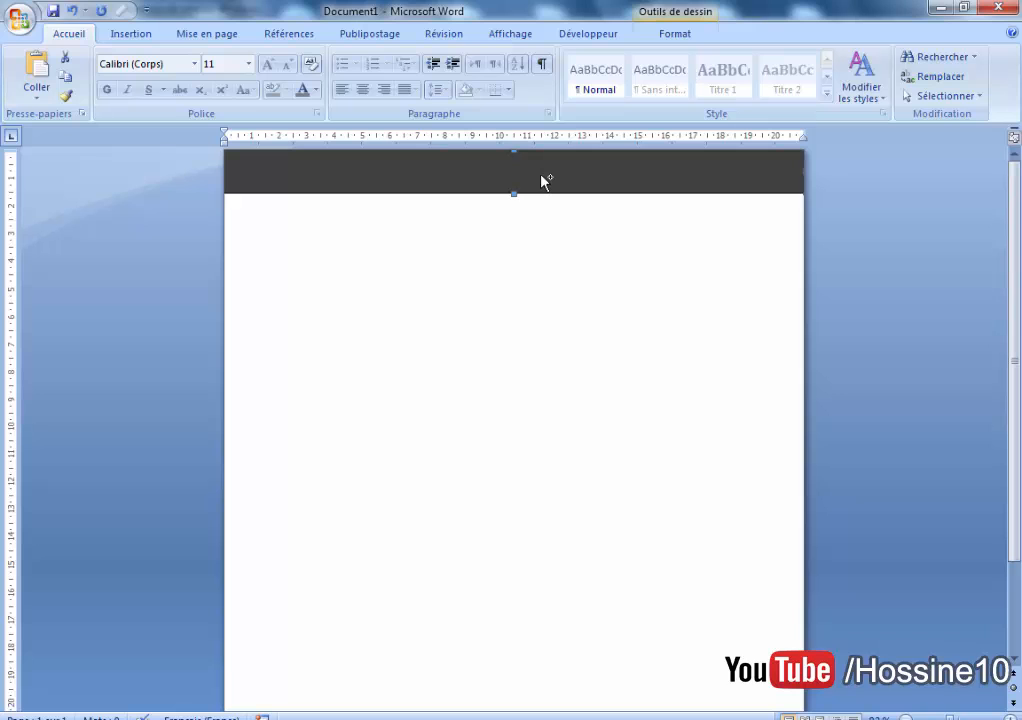
drag(543, 181, 545, 255)
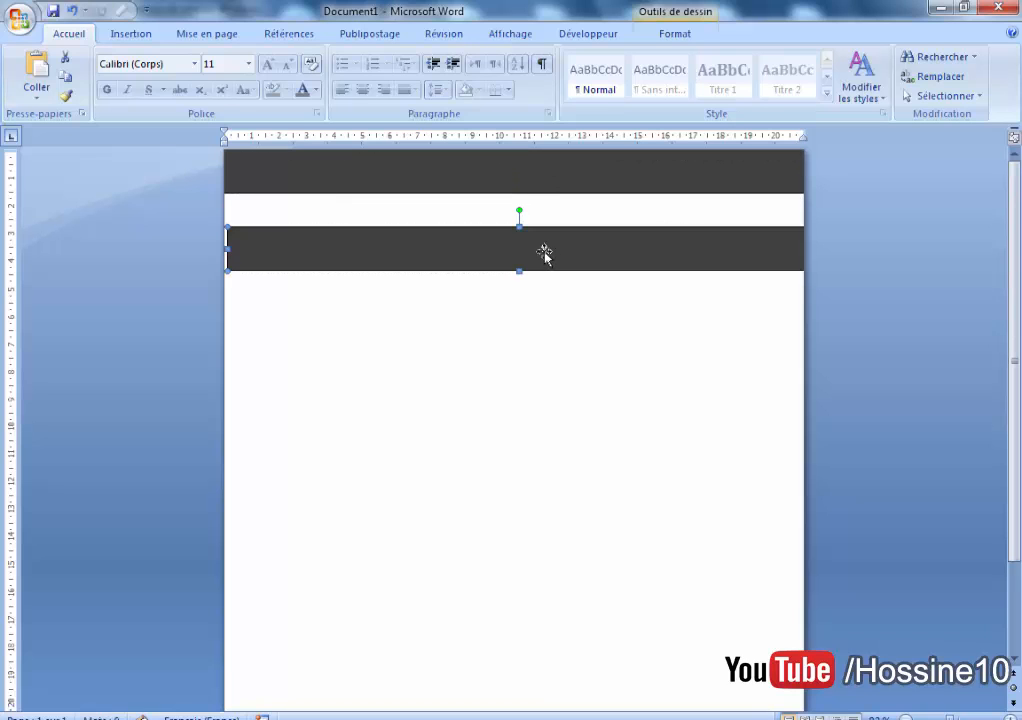
Nudge the copied bar left until it is flush with the page's left edge, and slightly up towards the top bar.
key(ctrl+Down)
key(ctrl+Left)
key(ctrl+Left)
key(ctrl+Left)
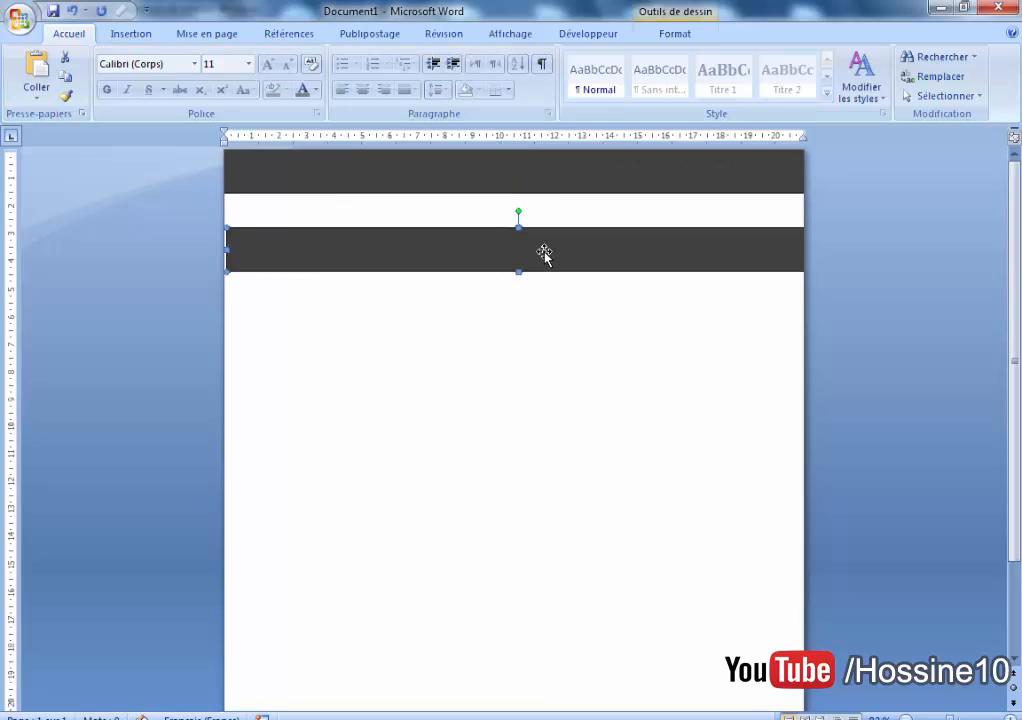
key(ctrl+Up)
key(ctrl+Up)
key(ctrl+Up)
key(ctrl+Up)
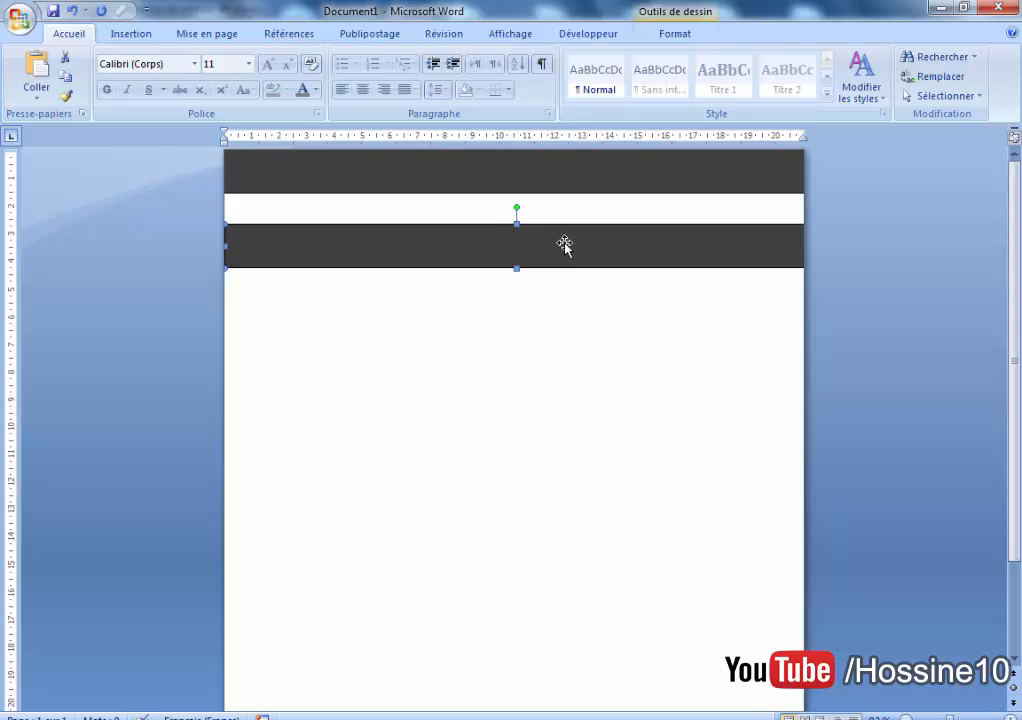
Set the height of the copied bar below the top bar to 0.6 cm.
double_click(565, 245)
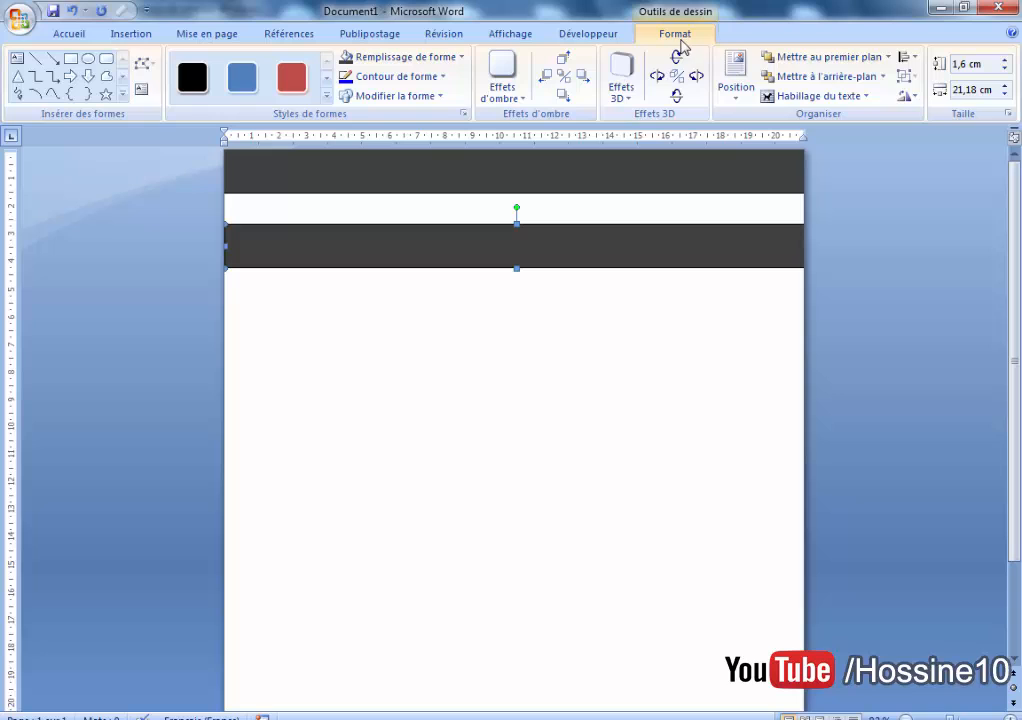
click(1004, 69)
click(1004, 69)
click(1004, 69)
click(1004, 69)
click(1004, 69)
click(1004, 69)
click(1004, 69)
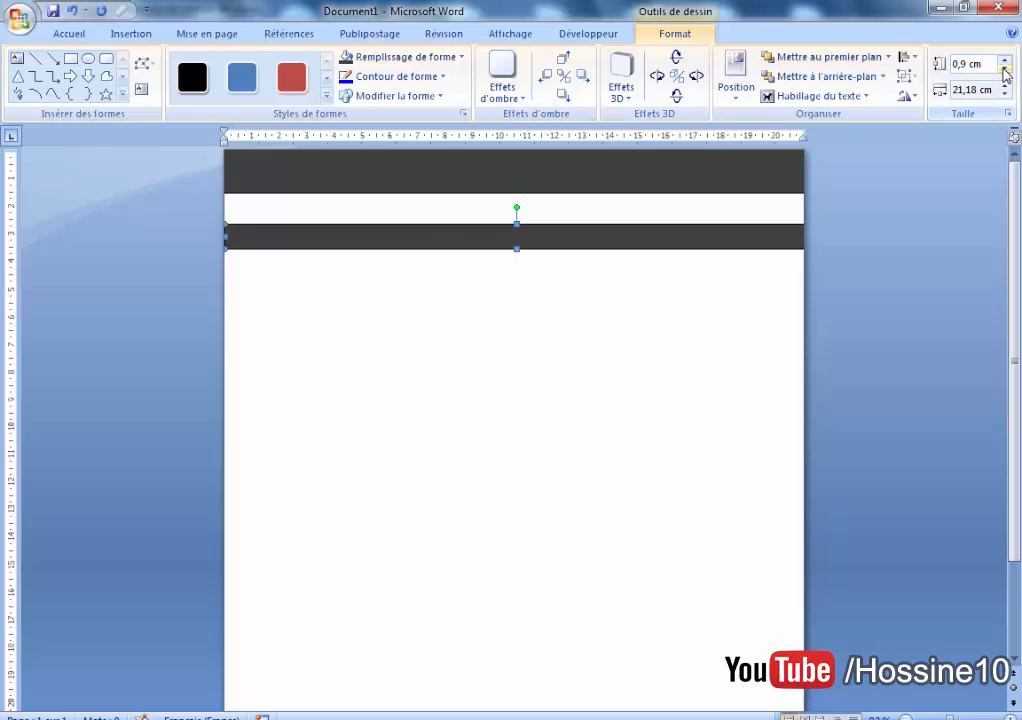
click(1004, 69)
click(1004, 69)
click(1004, 69)
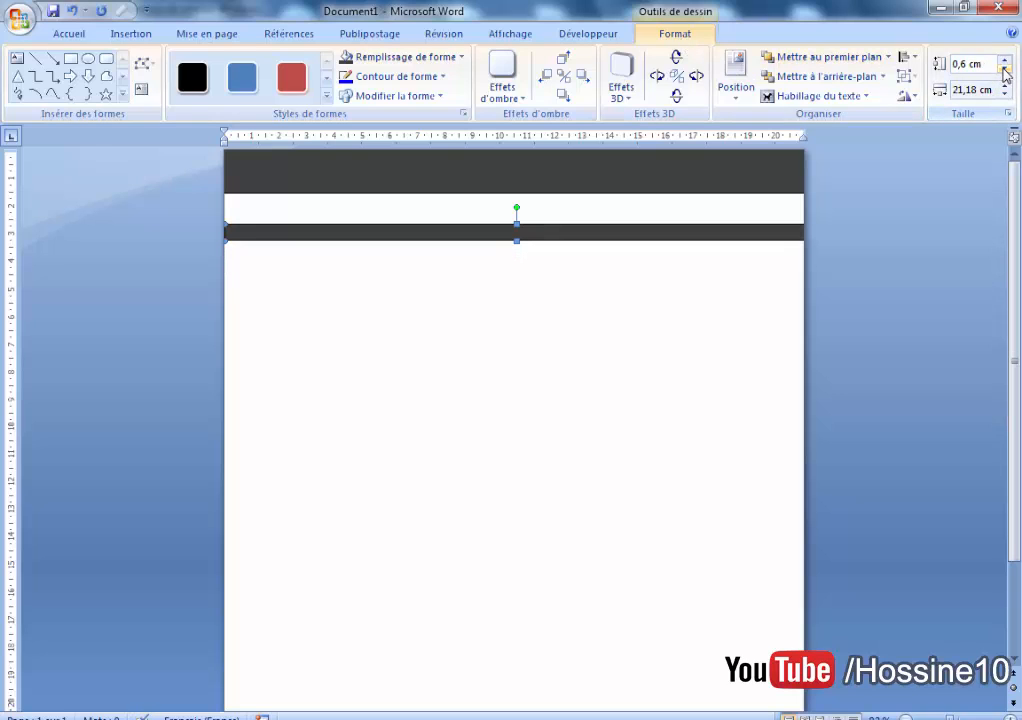
click(1005, 68)
click(1006, 60)
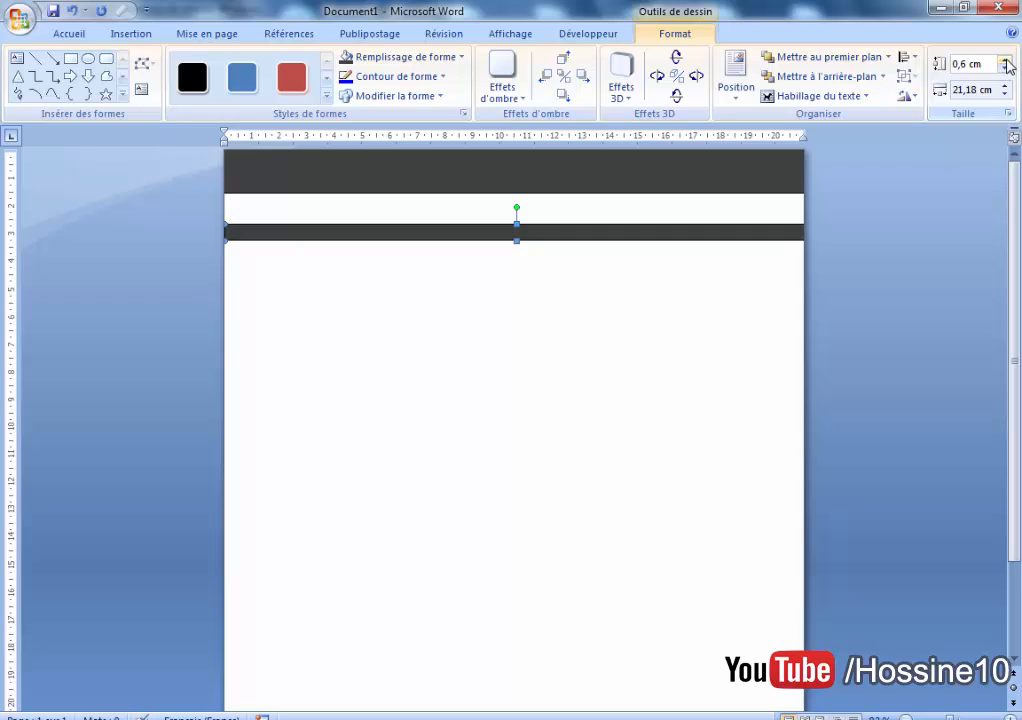
Nudge the thin bar up to leave only a narrow white gap below the top bar, and deselect it.
key(Up)
key(Up)
key(Up)
key(Up)
key(Up)
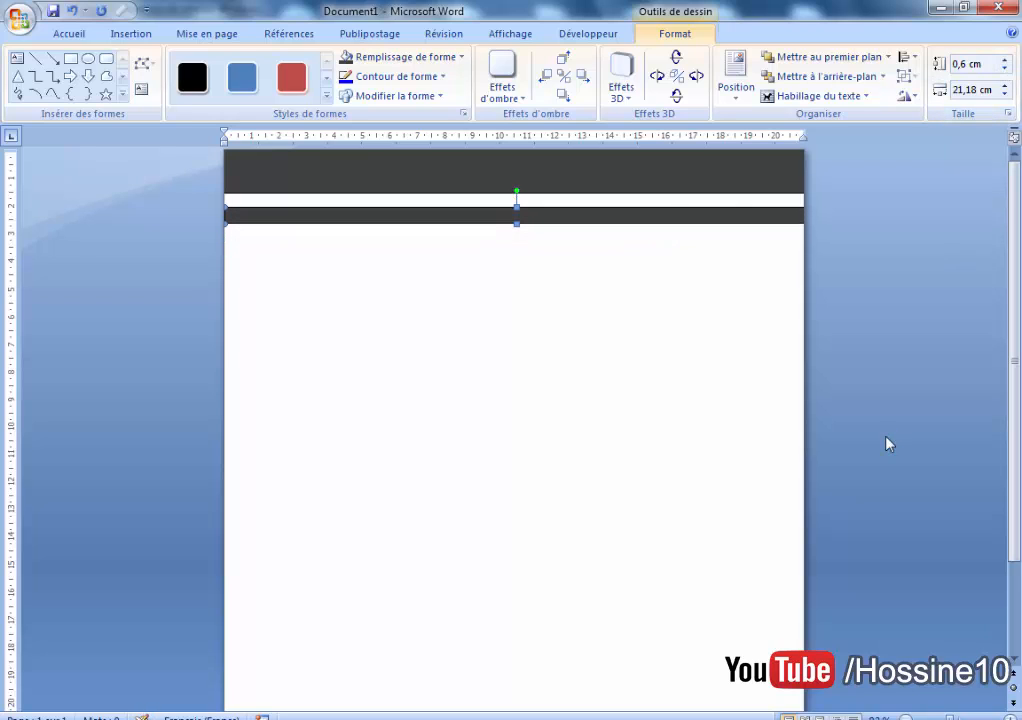
key(Up)
click(452, 427)
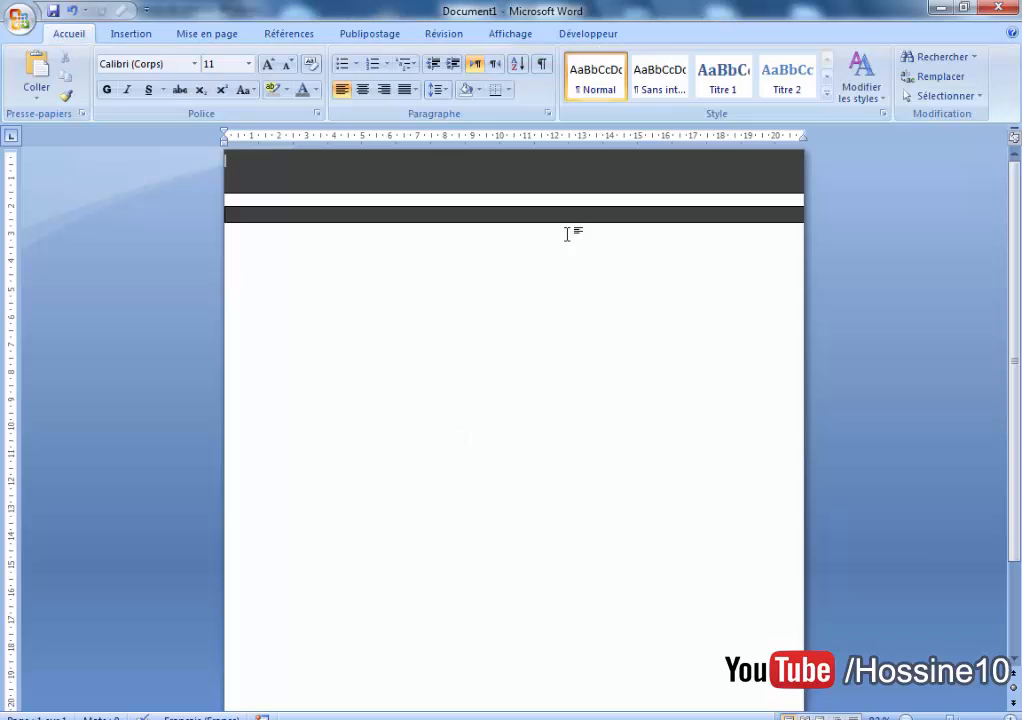
Choose a custom orange fill for the thin bar with RGB values 255, 128, 1.
click(566, 214)
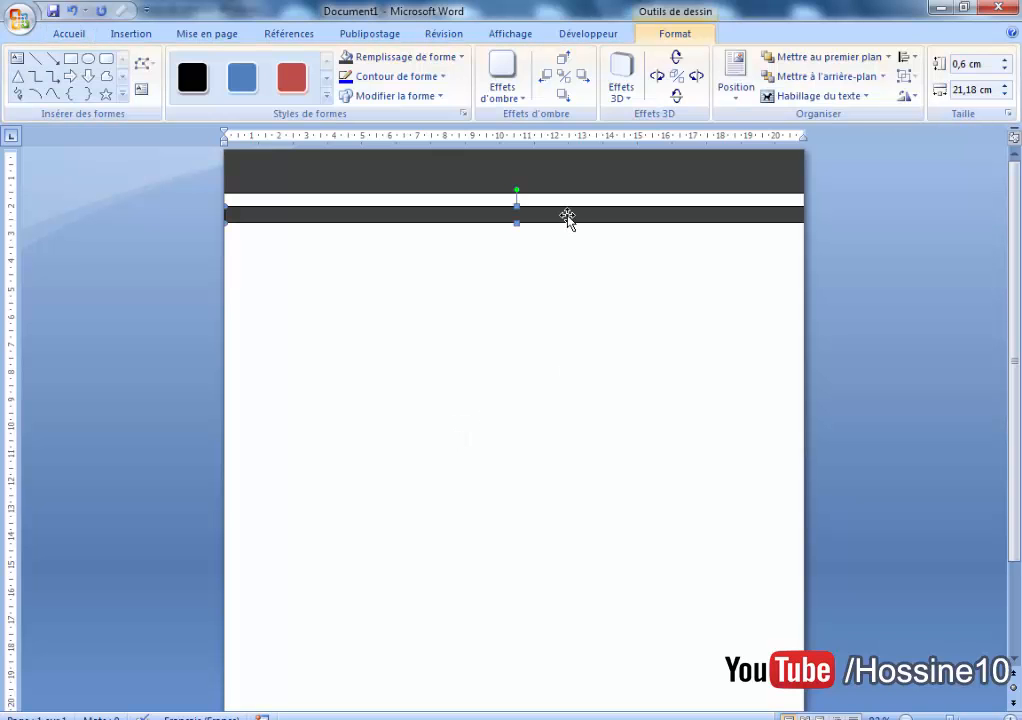
click(461, 57)
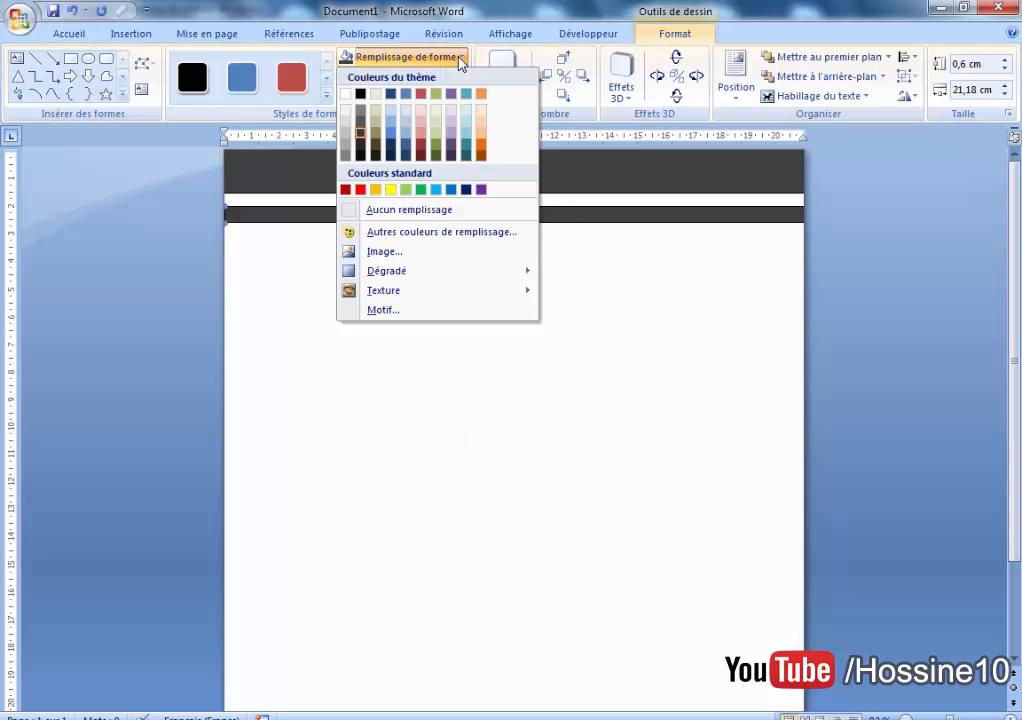
click(415, 234)
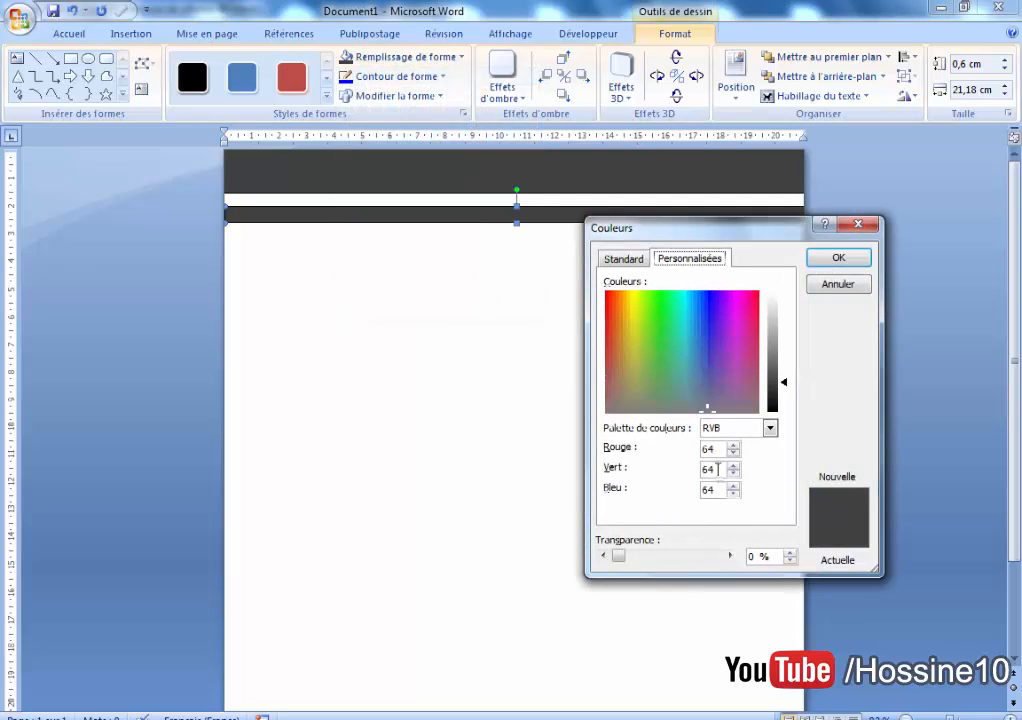
text(255)
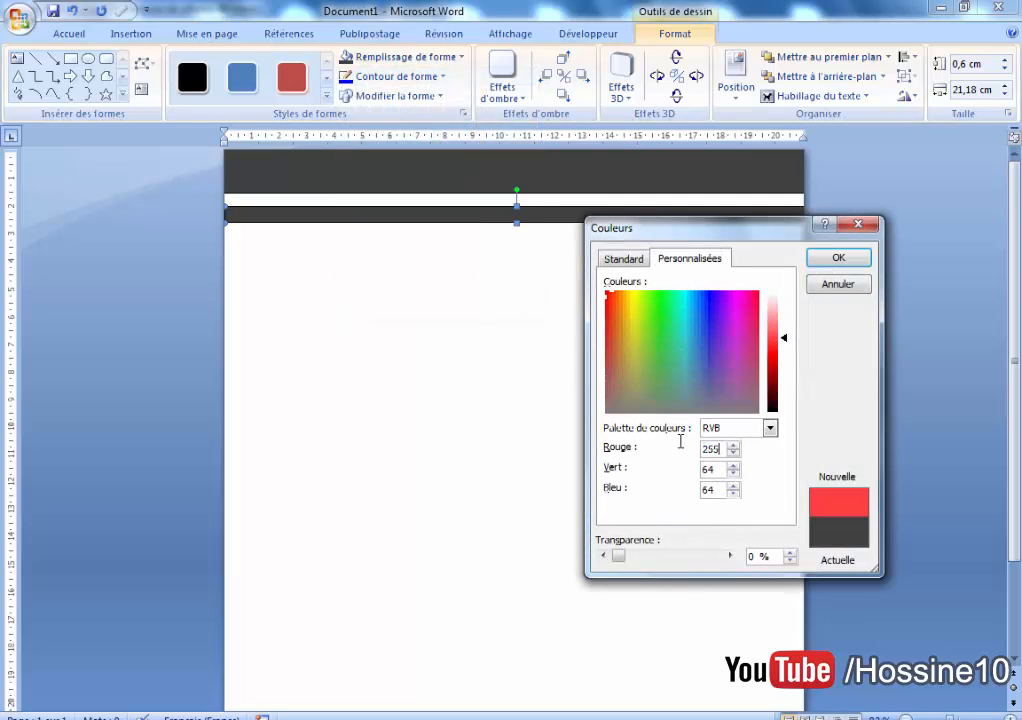
text(128)
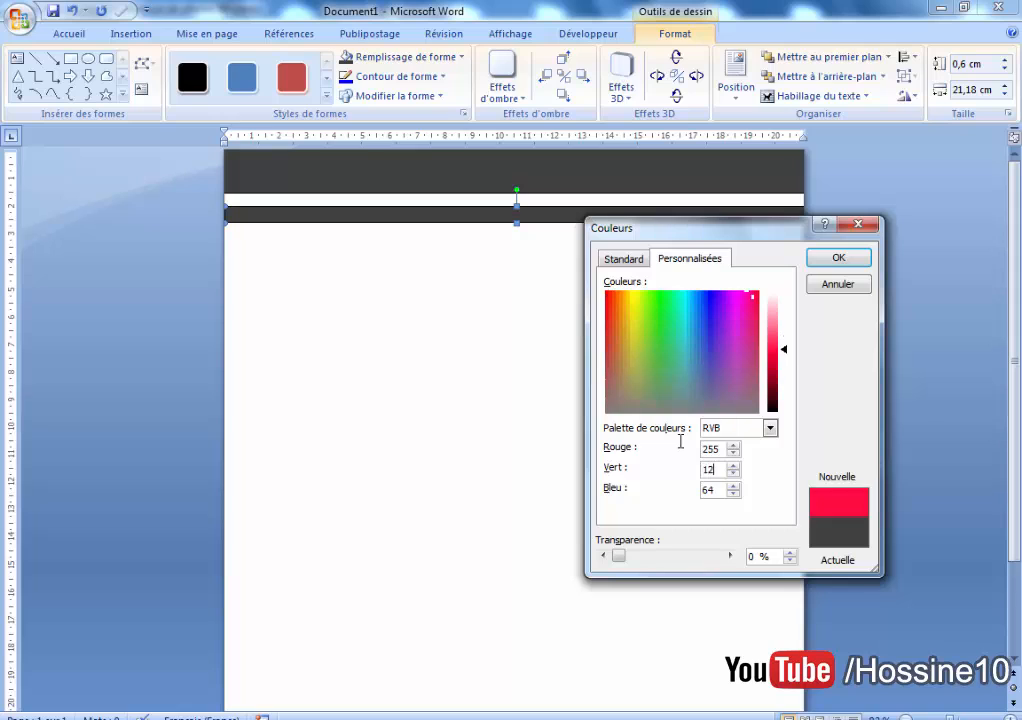
text(1)
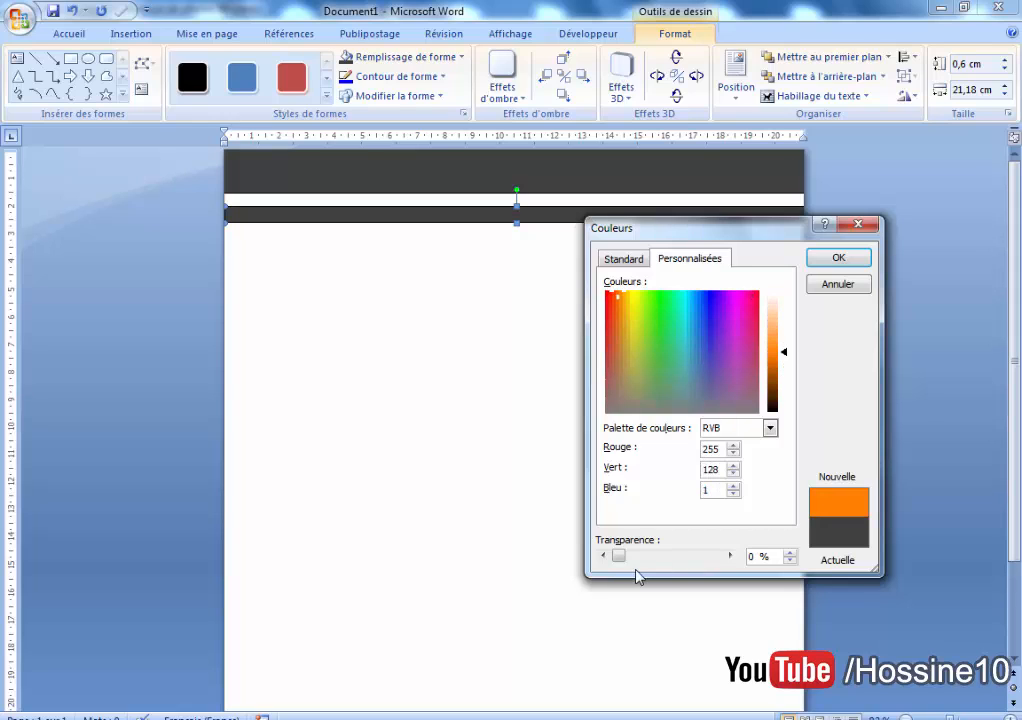
Give the thin bar's orange fill a slight transparency, apply the colour and deselect the bar.
click(790, 553)
click(790, 554)
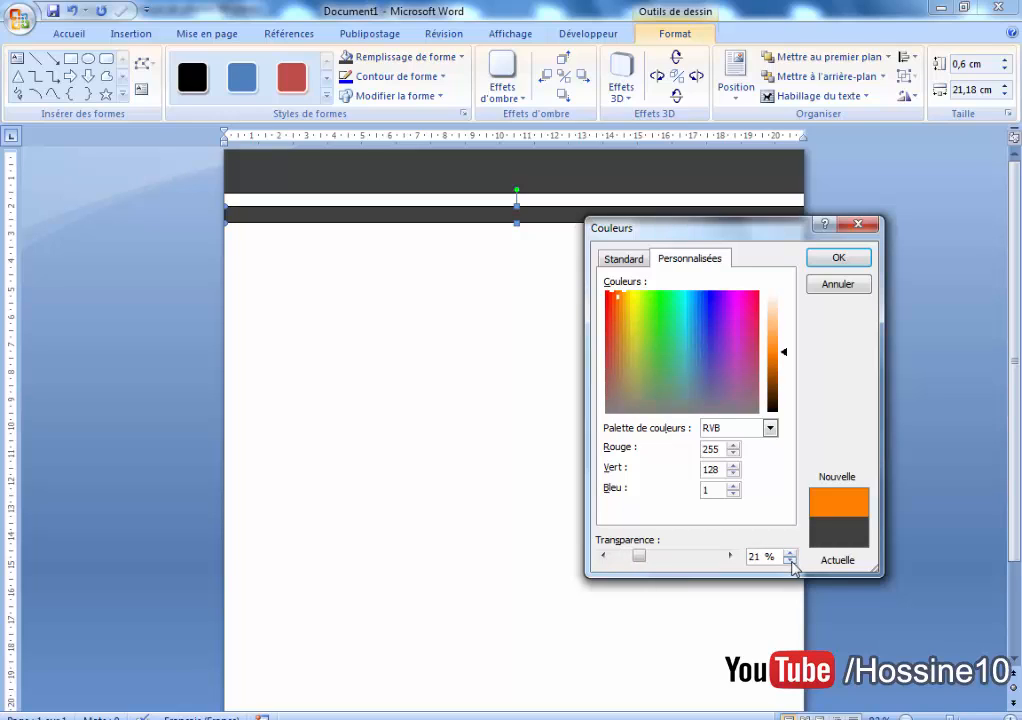
click(790, 561)
click(790, 561)
click(791, 562)
click(837, 257)
click(578, 371)
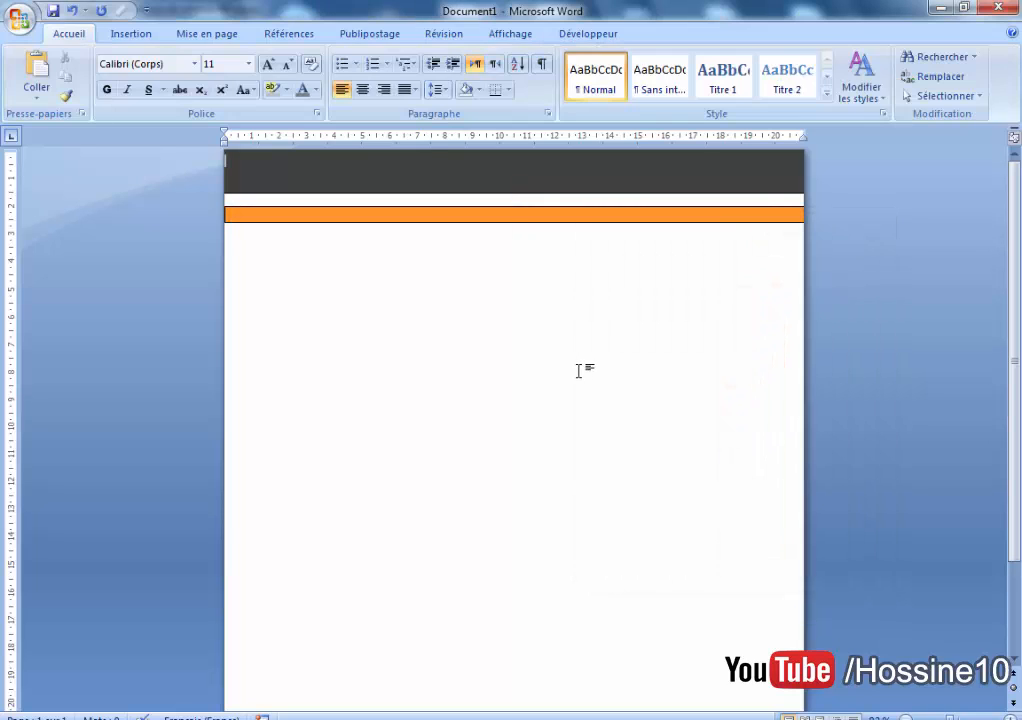
Remove the outline from the thin orange bar.
click(491, 222)
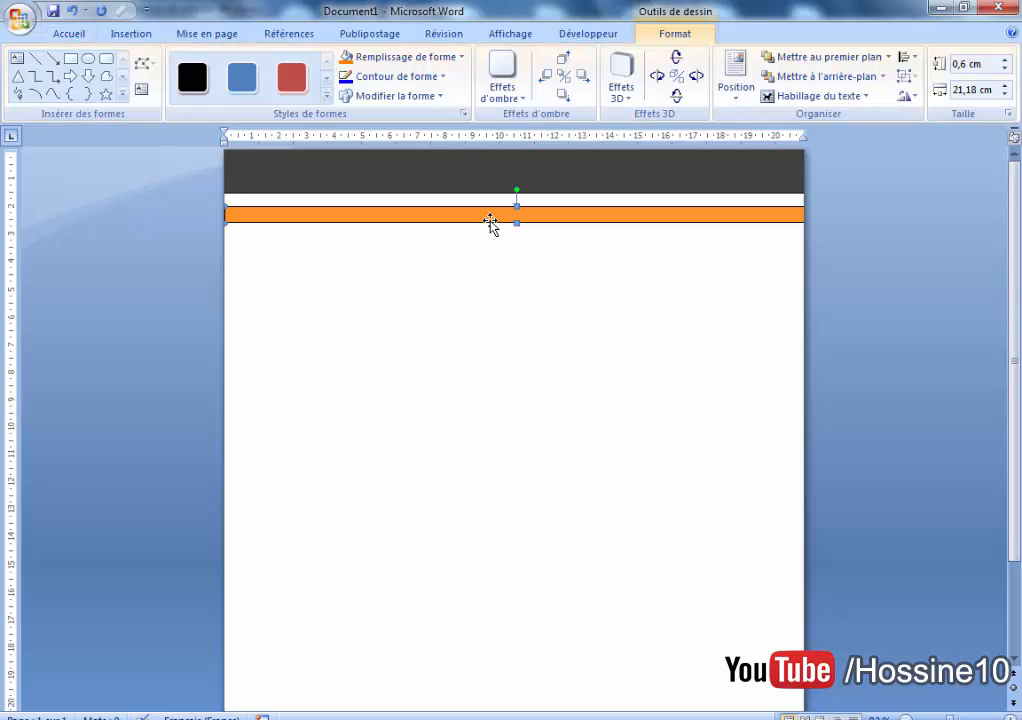
click(436, 79)
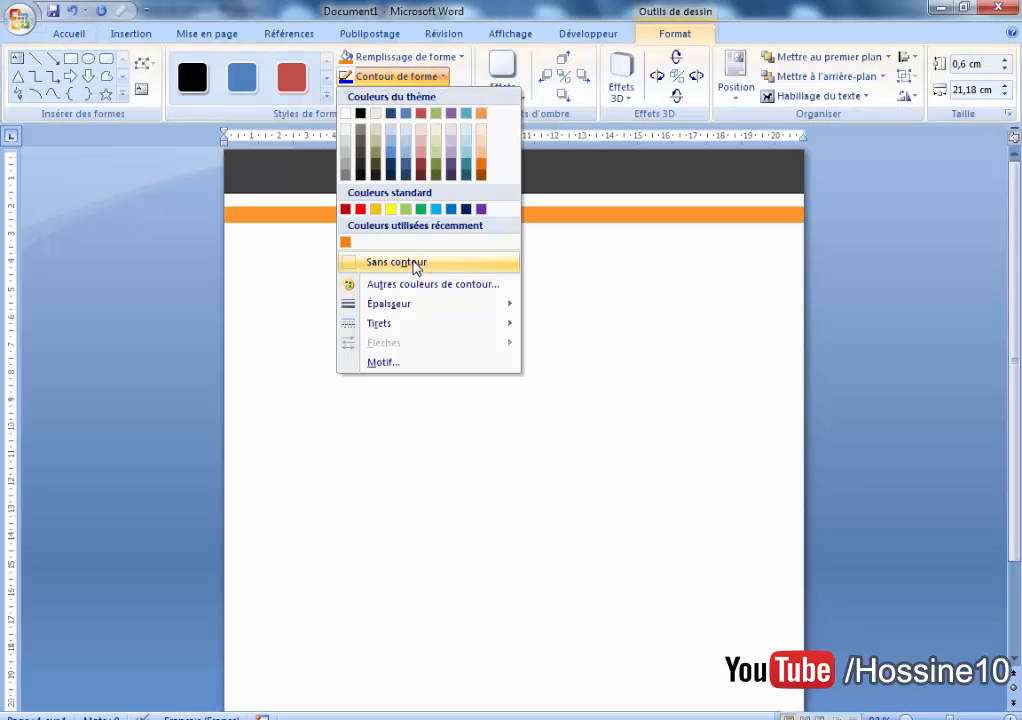